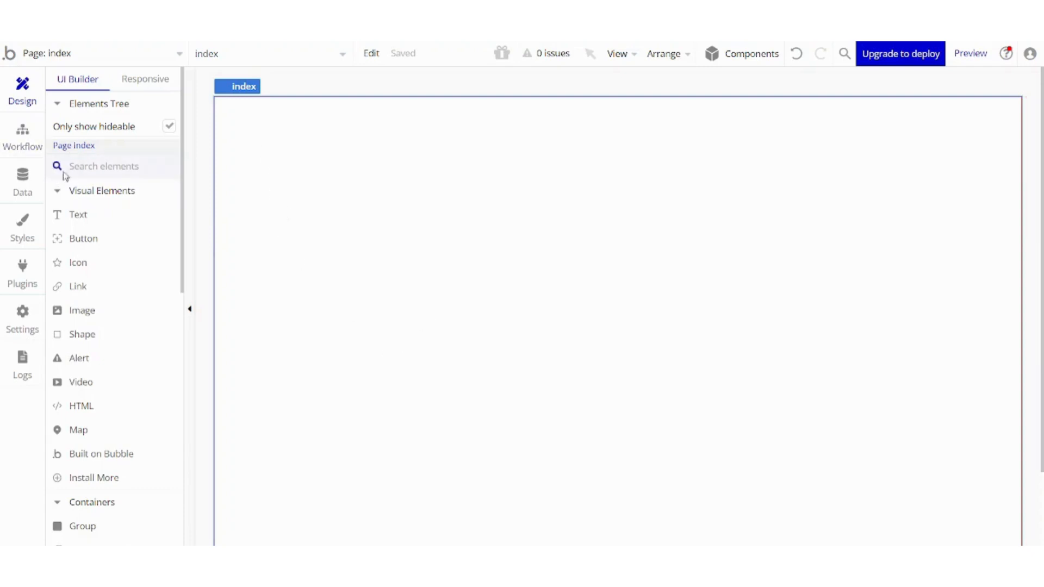
Add a text element to the page and apply the Heading 1 style to it.
drag(100, 214, 550, 146)
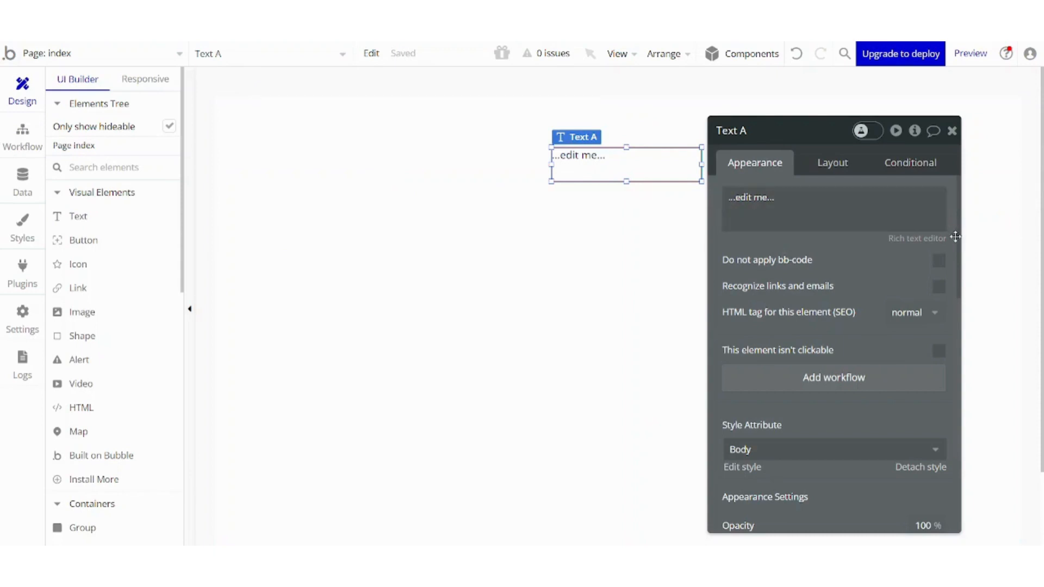
scroll(958, 243, down, 4)
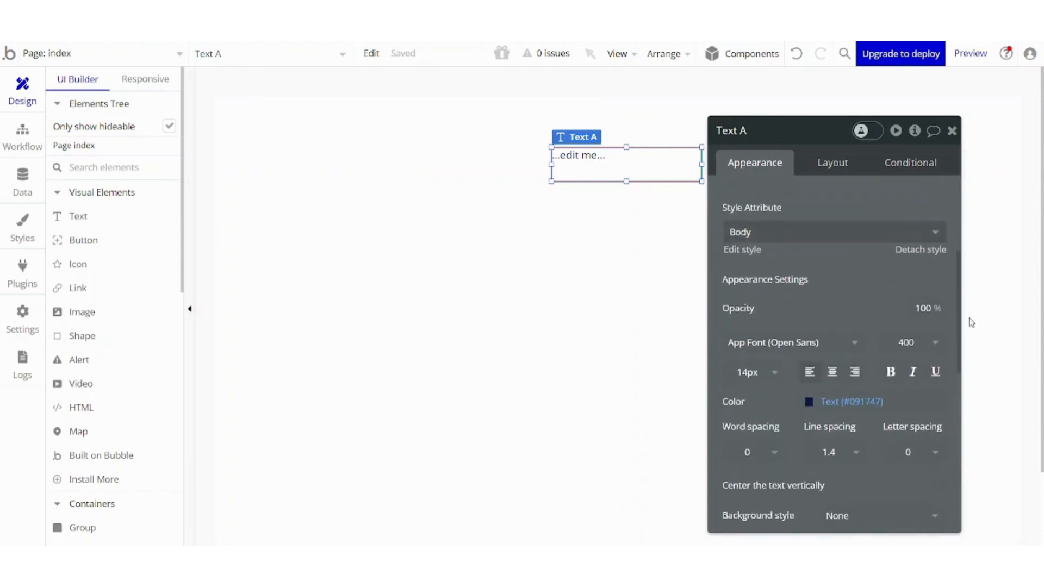
click(746, 233)
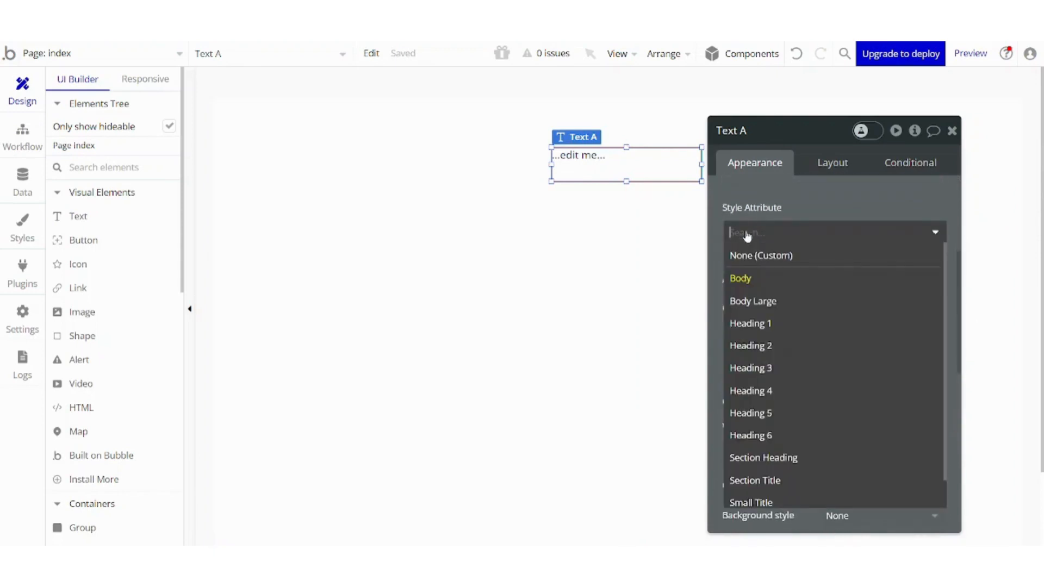
click(753, 324)
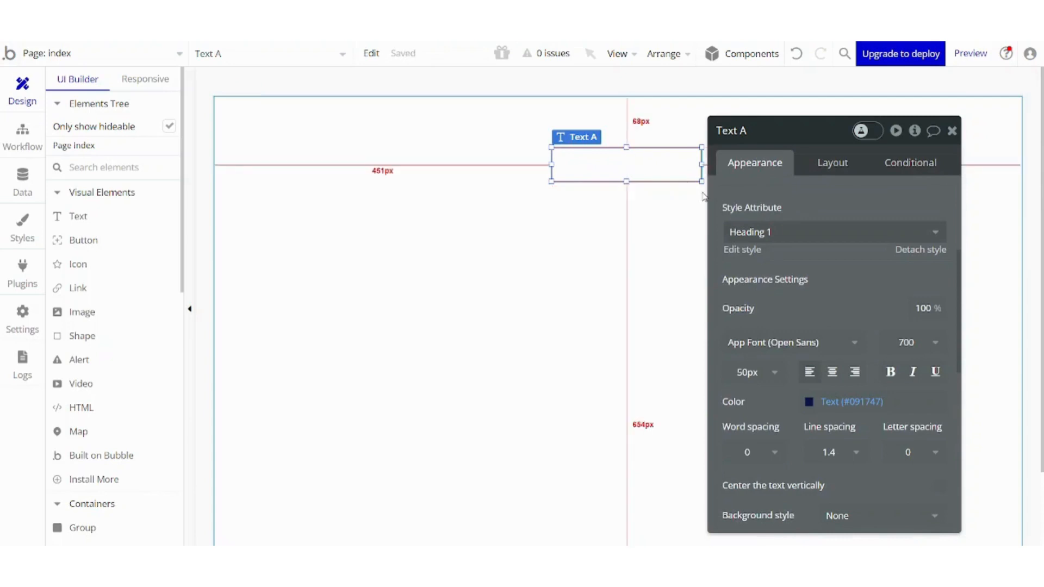
Enlarge the heading text box and center it horizontally on the page.
drag(701, 185, 735, 223)
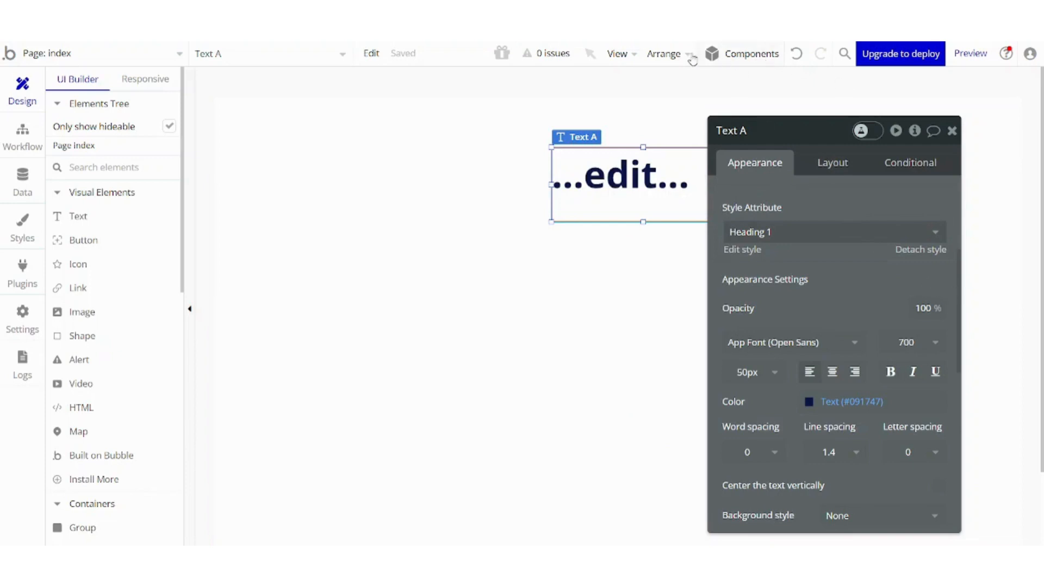
click(674, 56)
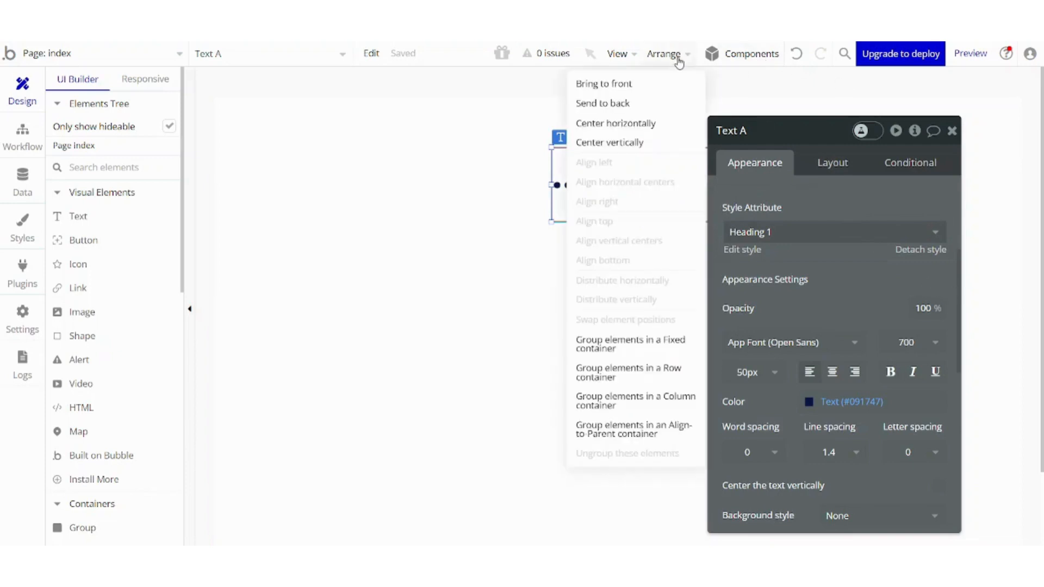
click(625, 124)
click(582, 271)
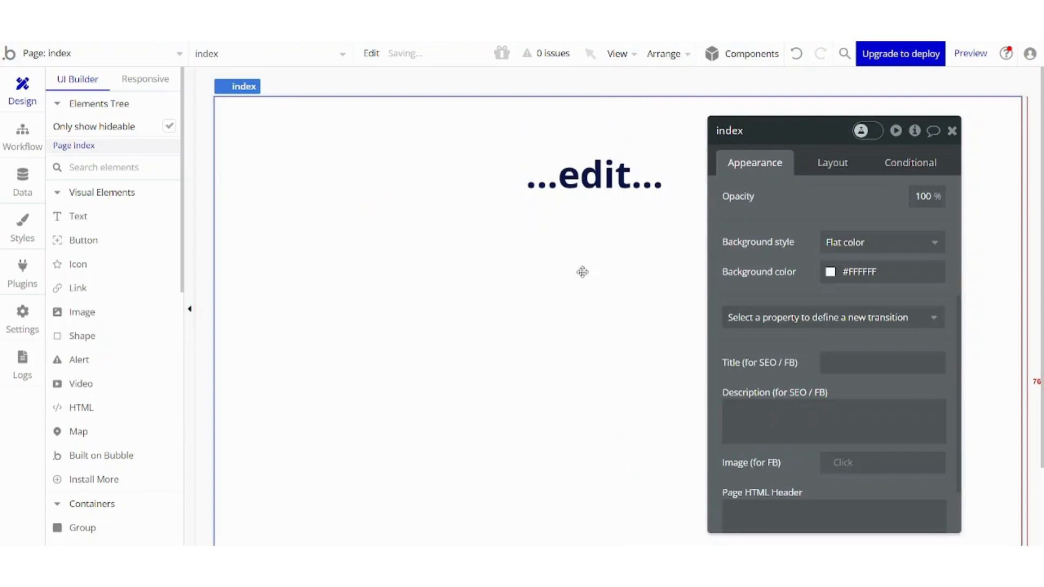
Set the heading's text to "Tutorial App".
click(625, 183)
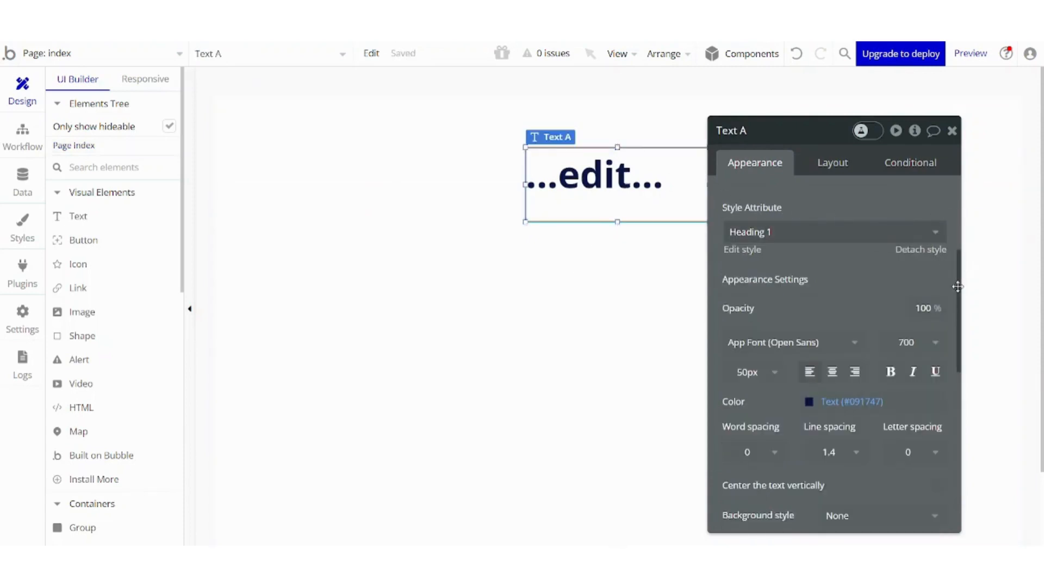
scroll(957, 287, up, 5)
click(850, 185)
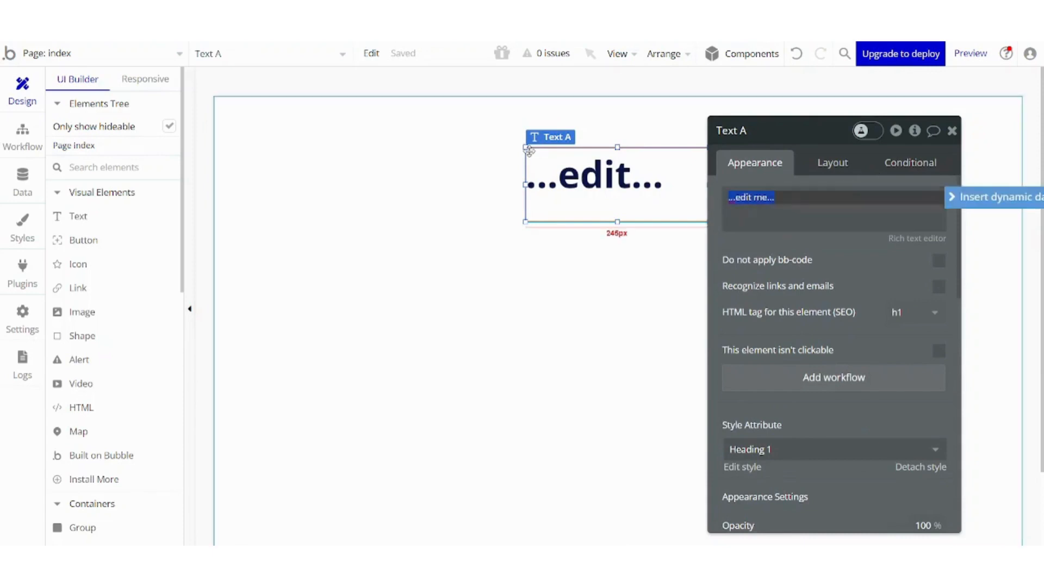
text(Tutorial App)
key(Return)
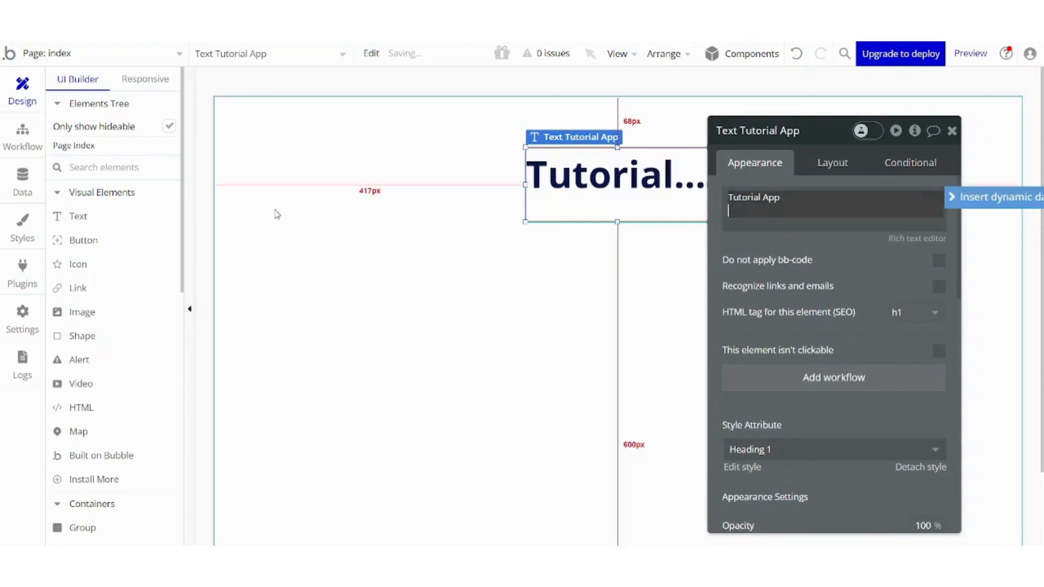
click(313, 229)
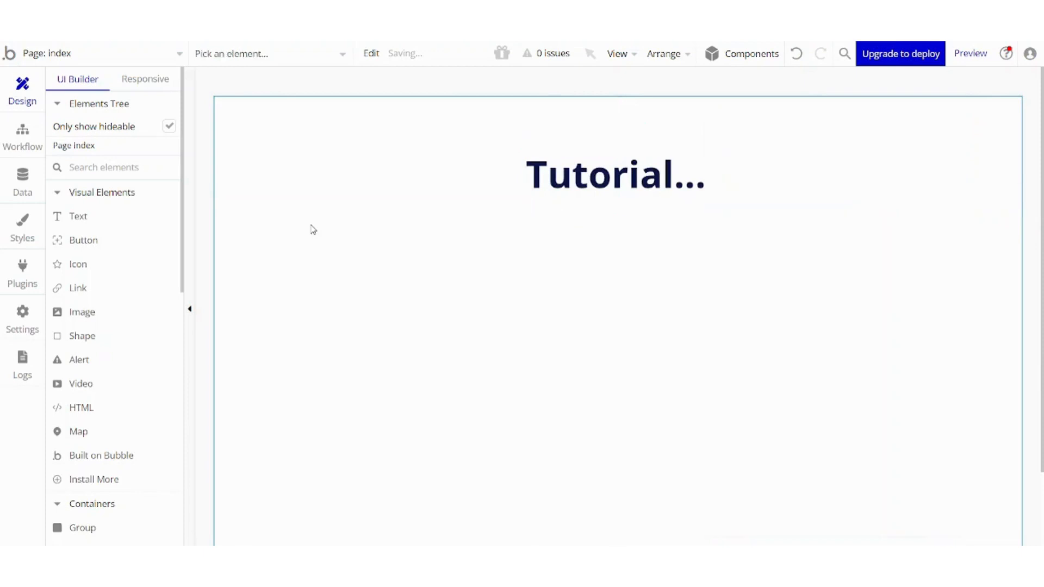
Widen the heading box to about 346 px and center it horizontally again.
click(598, 193)
drag(709, 185, 784, 183)
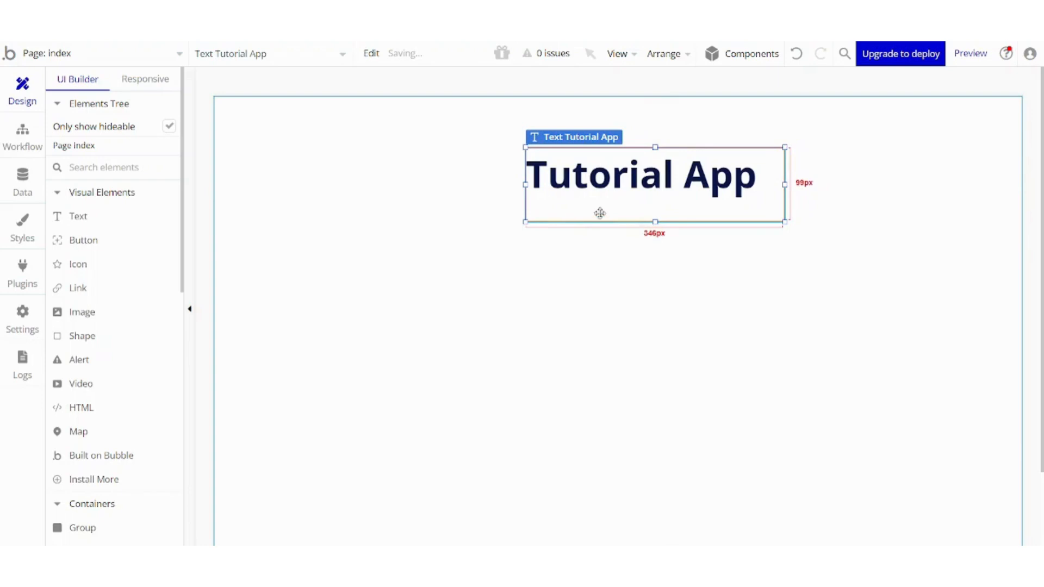
click(656, 64)
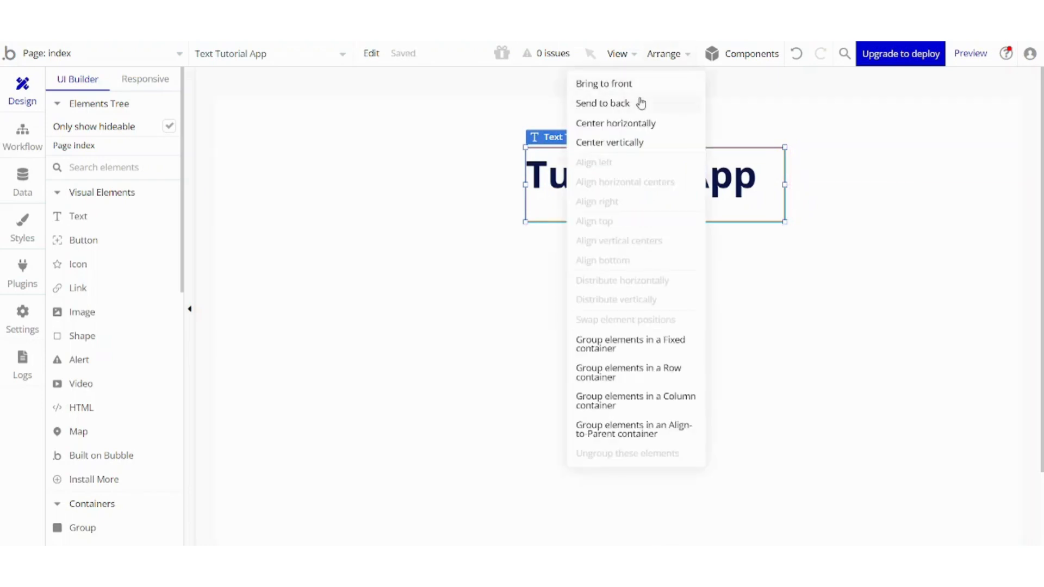
click(641, 122)
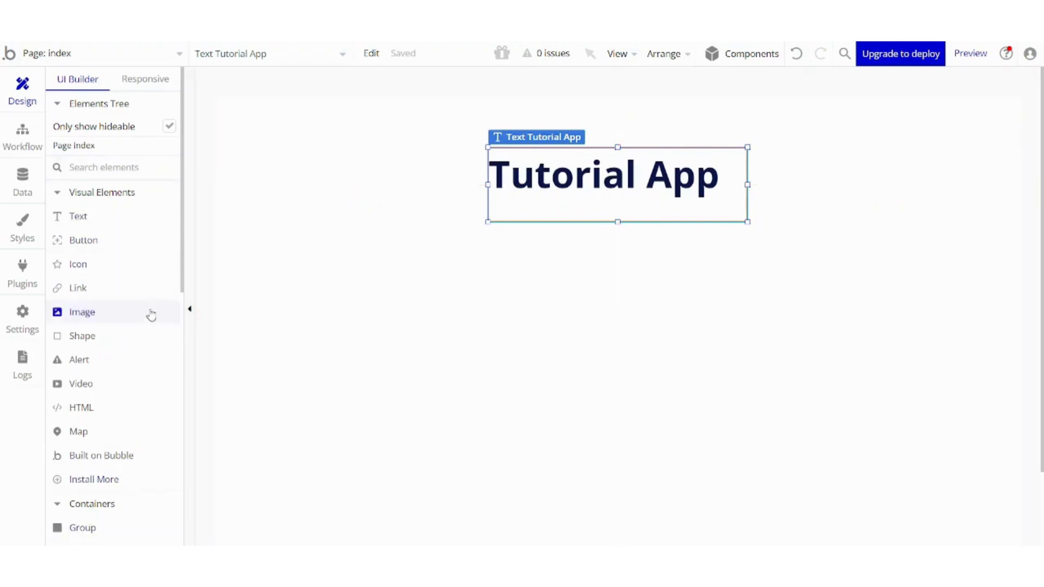
Draw an input field below the heading and center it horizontally on the page.
drag(183, 275, 199, 383)
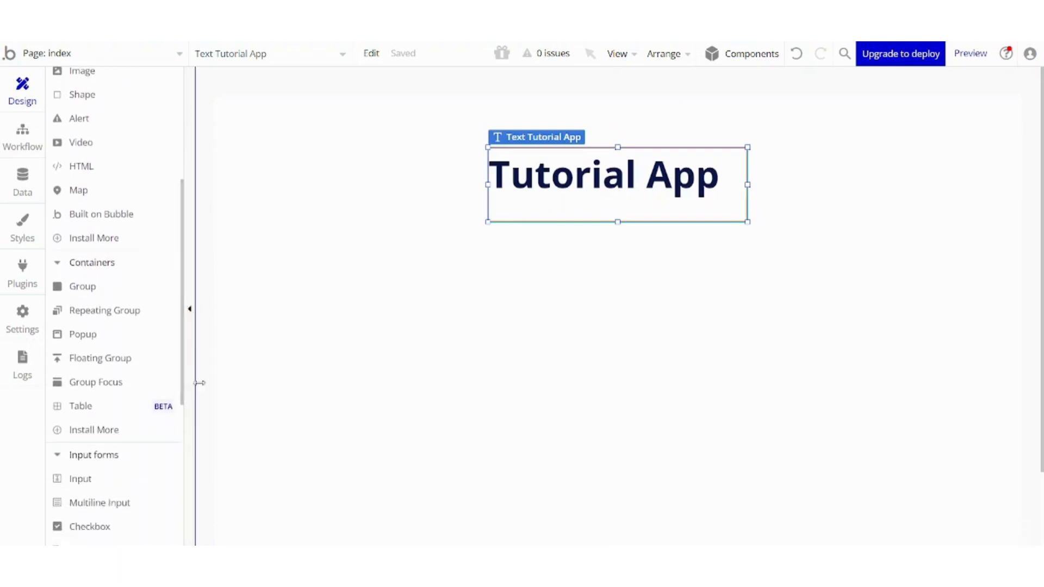
click(99, 490)
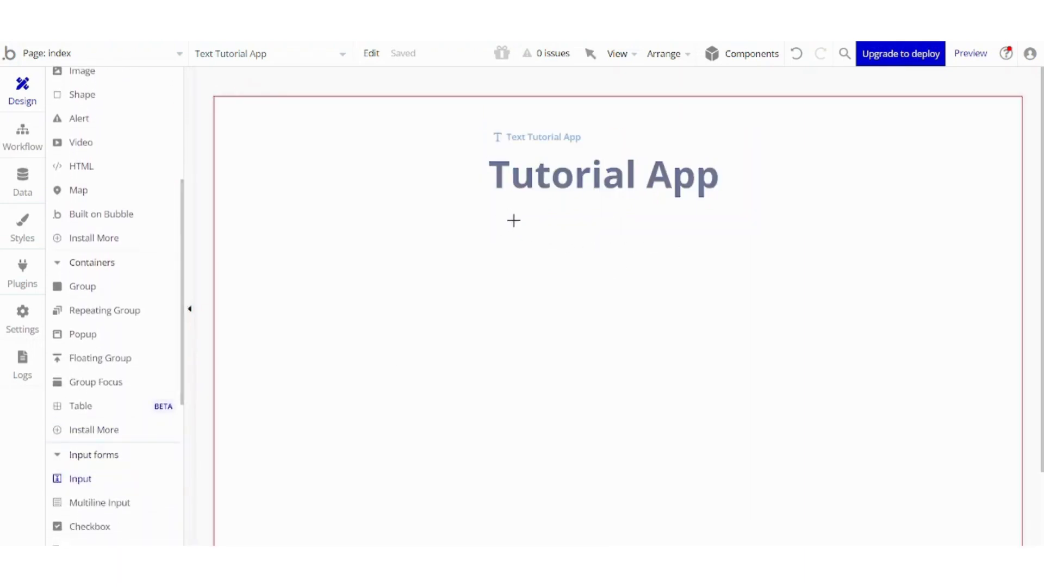
drag(513, 220, 683, 248)
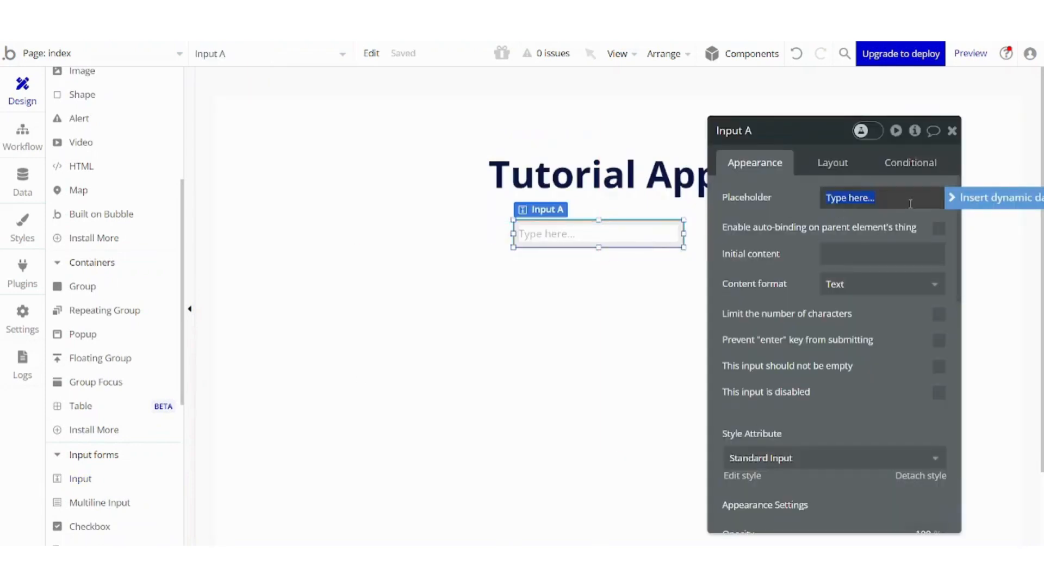
click(673, 55)
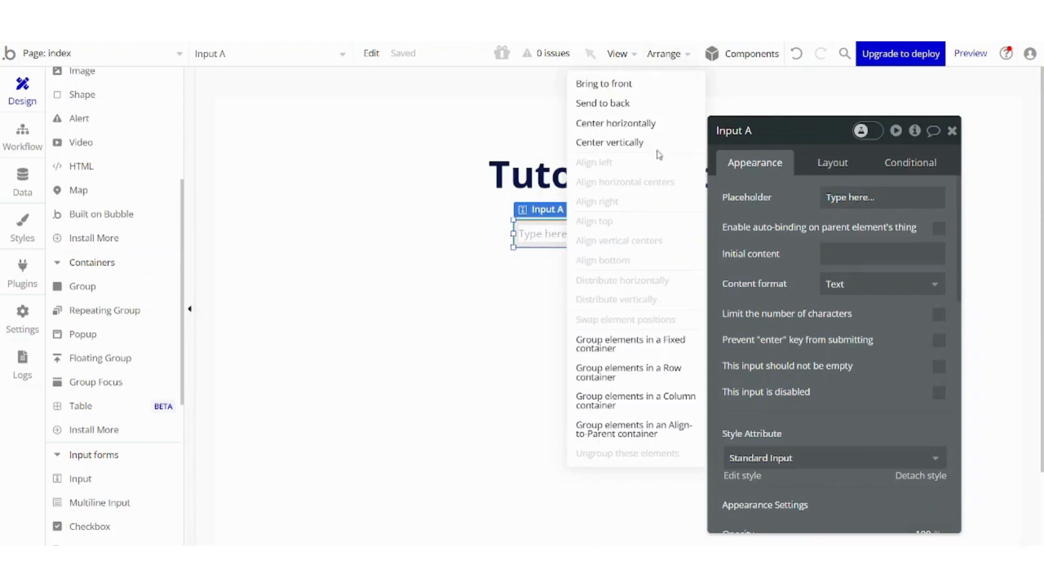
click(657, 123)
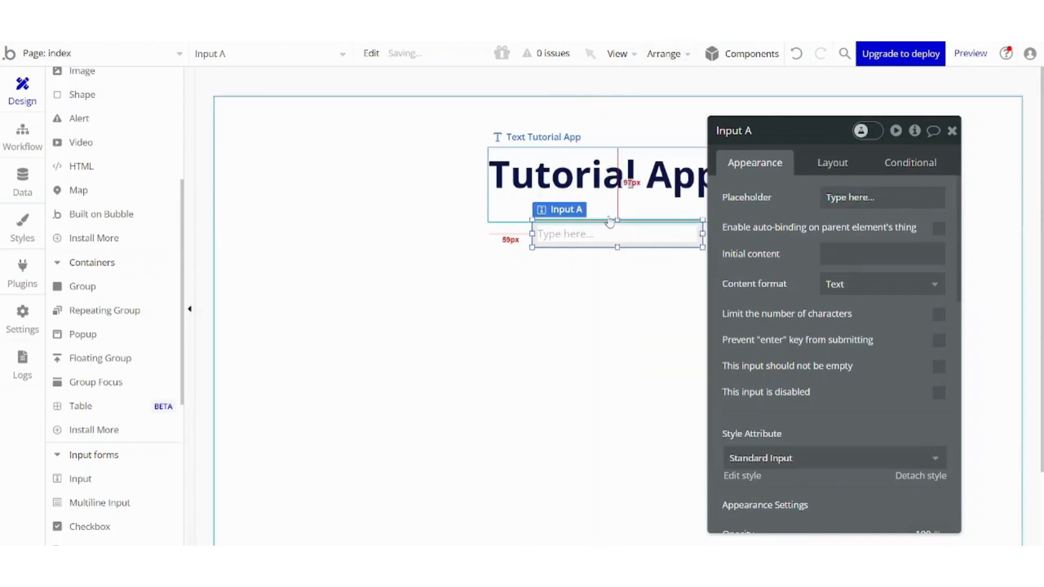
click(575, 353)
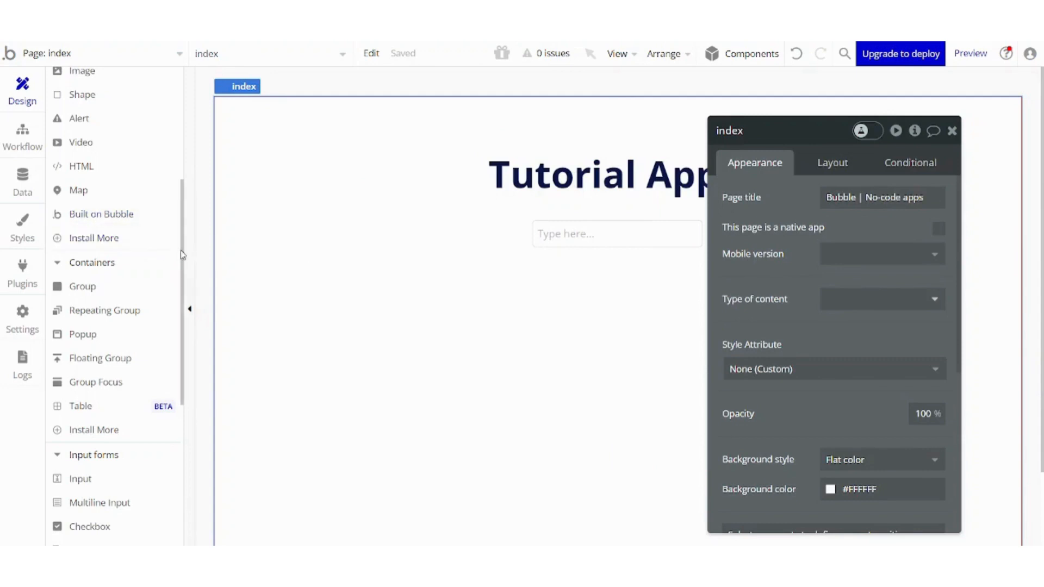
Draw a button below the input field and label it "Add".
drag(182, 255, 143, 129)
click(105, 243)
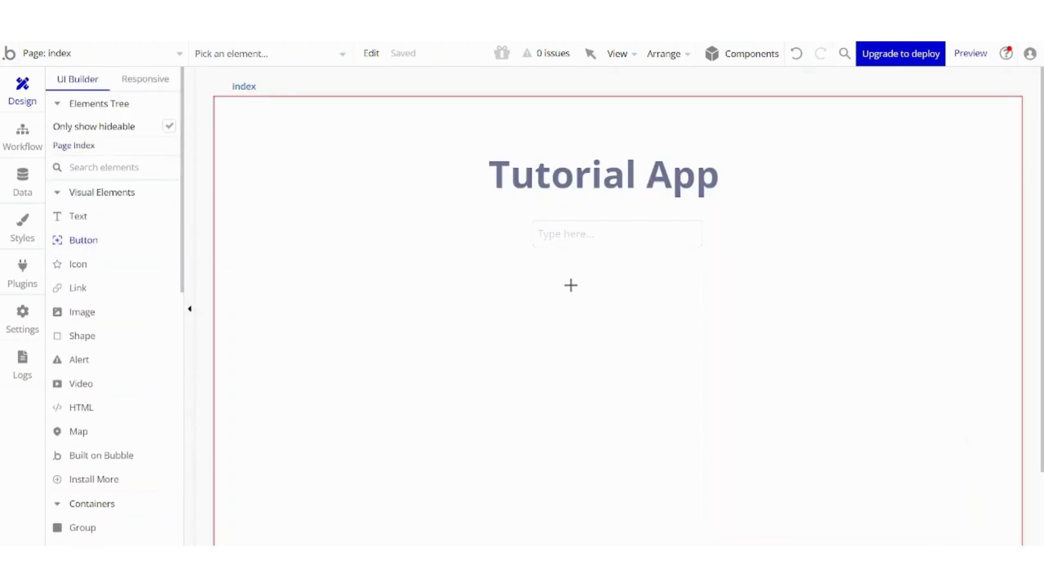
drag(562, 272, 663, 300)
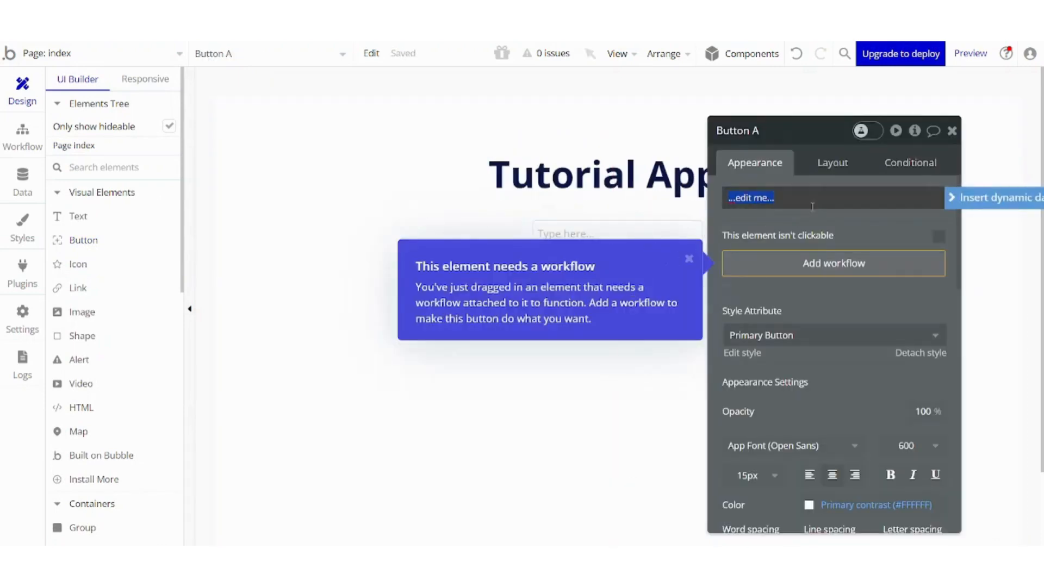
text(c)
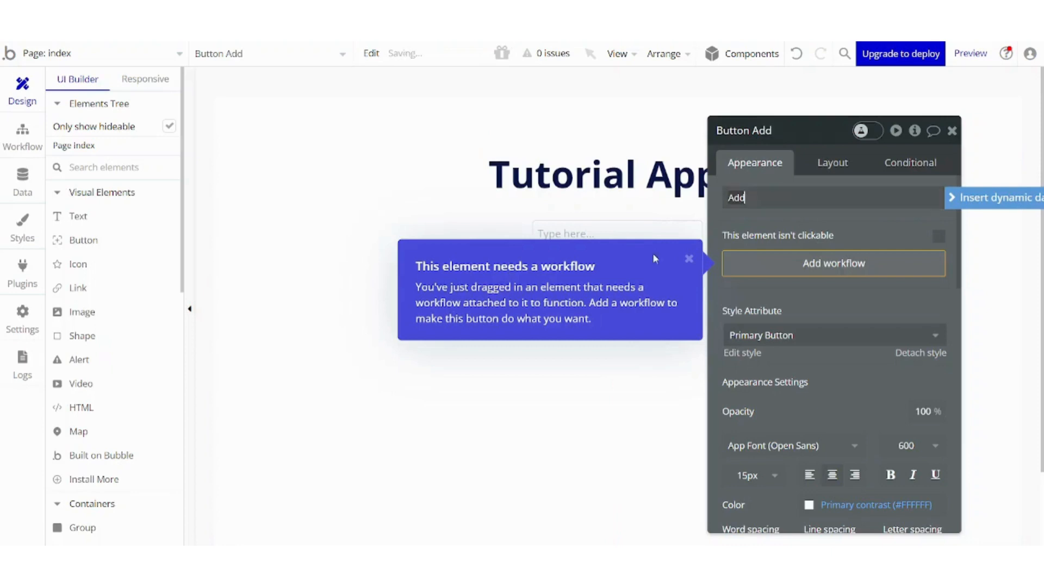
click(689, 261)
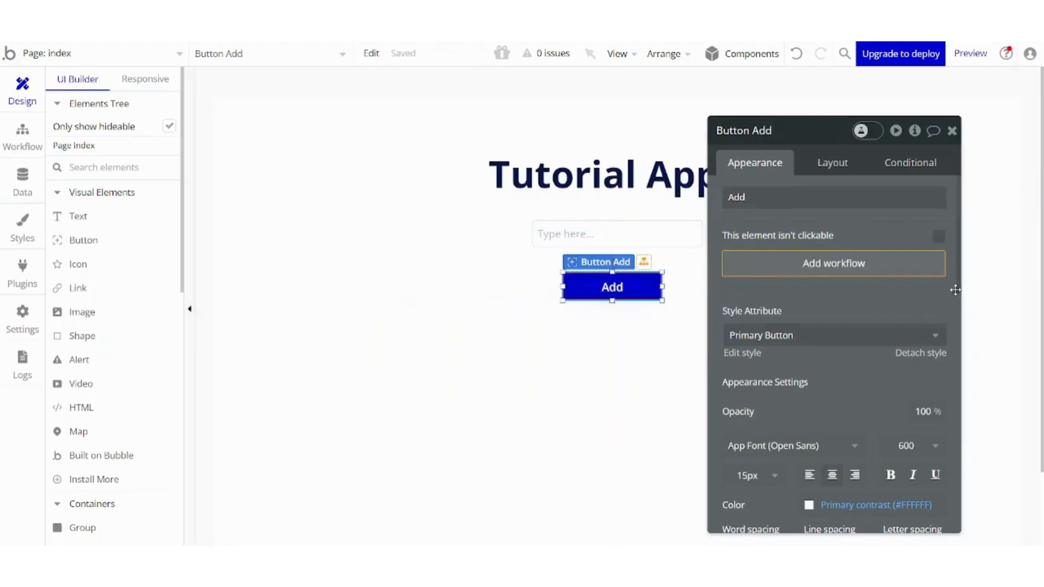
Set the Add button's border roundness to 20.
mouse_move(960, 259)
mouse_down()
mouse_move(962, 302)
mouse_move(960, 243)
mouse_up()
drag(960, 256, 978, 401)
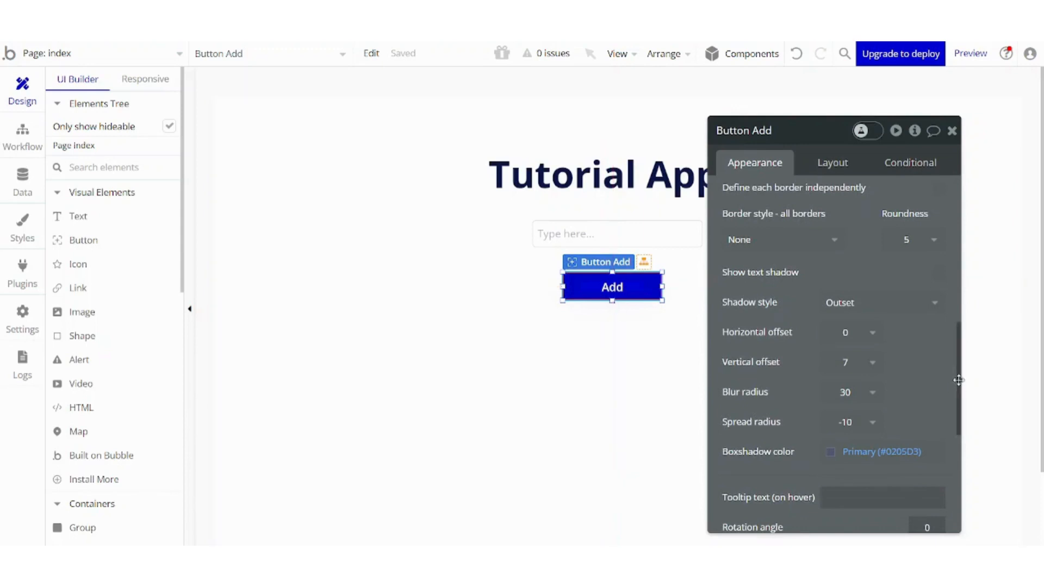
click(941, 241)
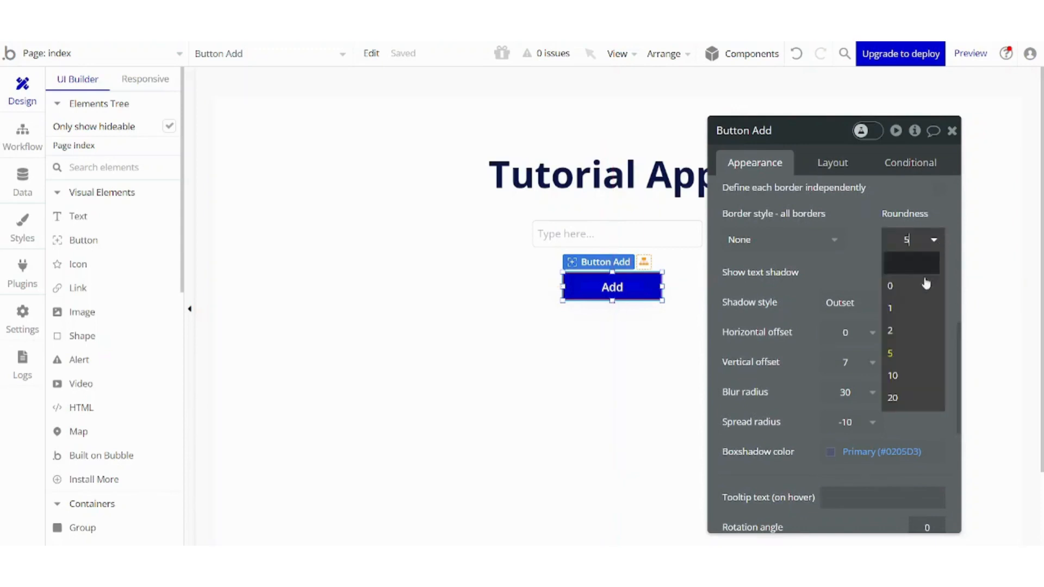
click(896, 398)
click(613, 392)
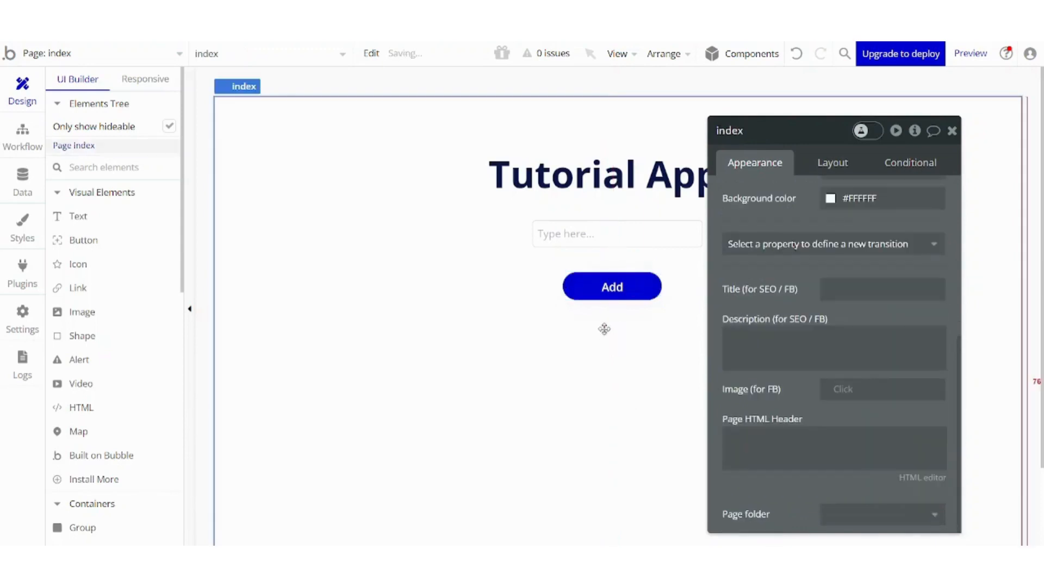
Center the Add button horizontally on the page.
click(602, 295)
click(687, 55)
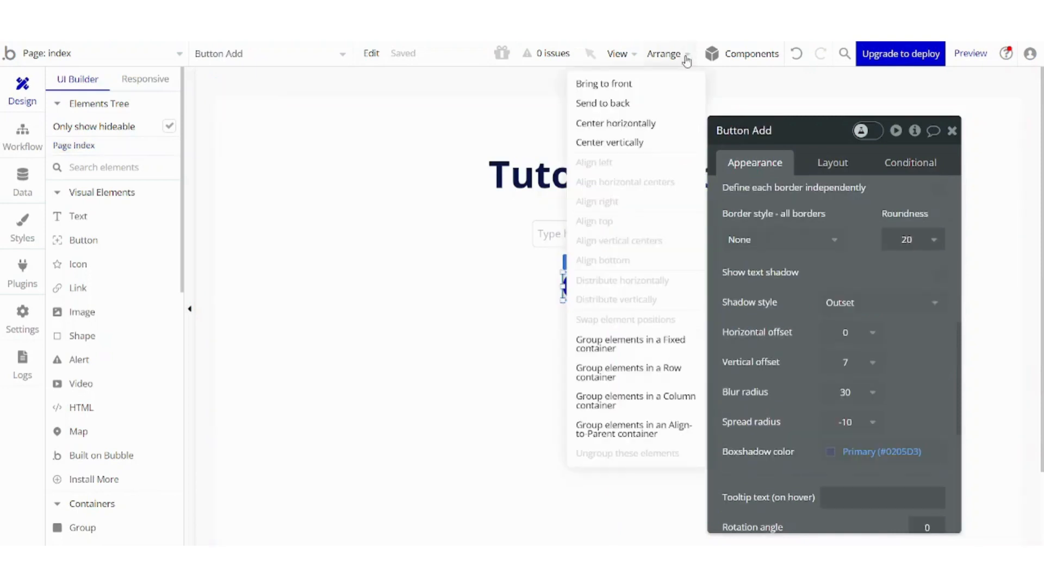
click(641, 129)
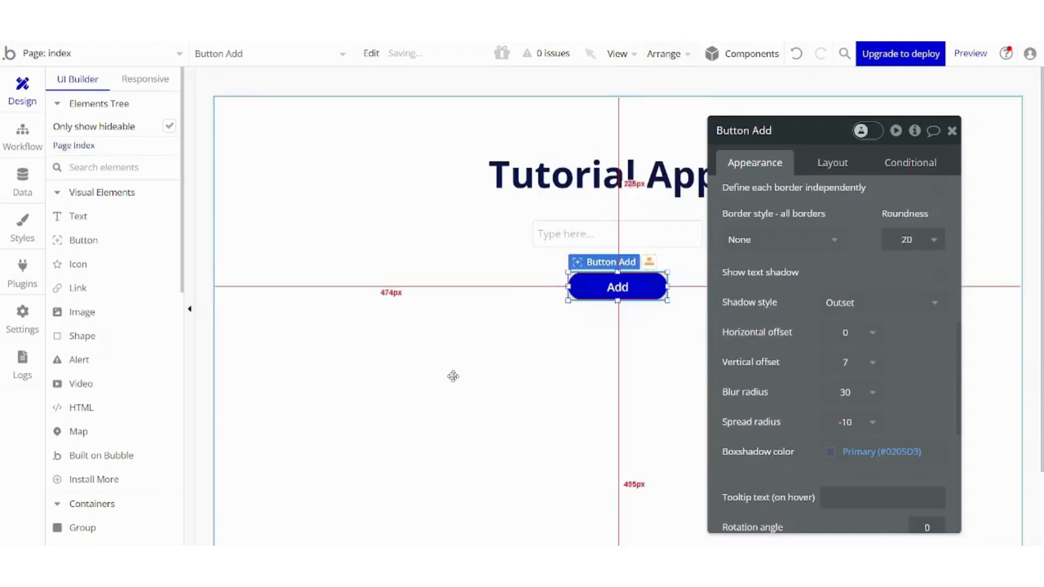
click(453, 377)
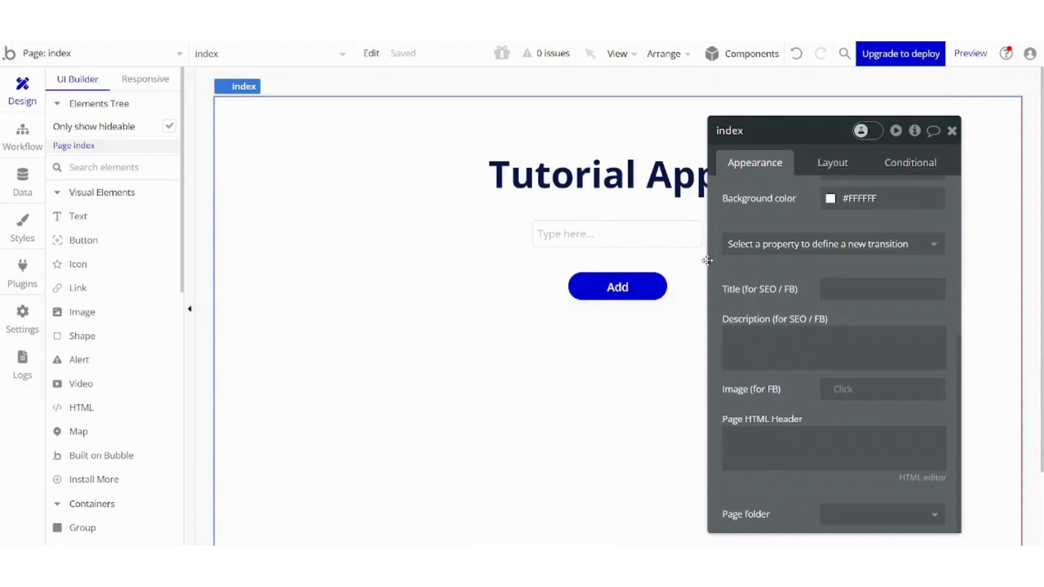
Create a new data type named ToDo List.
click(631, 288)
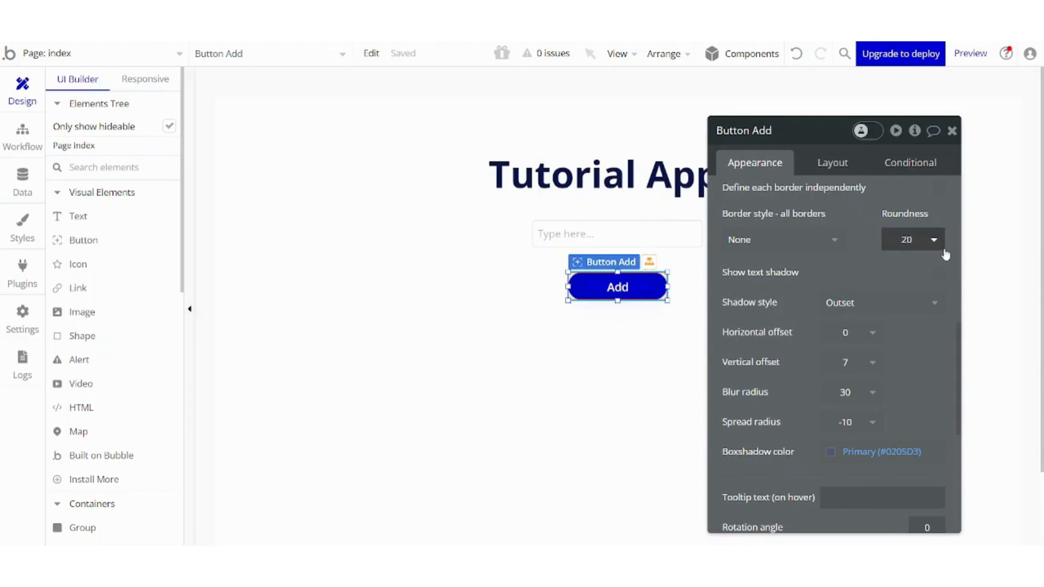
drag(953, 350, 933, 163)
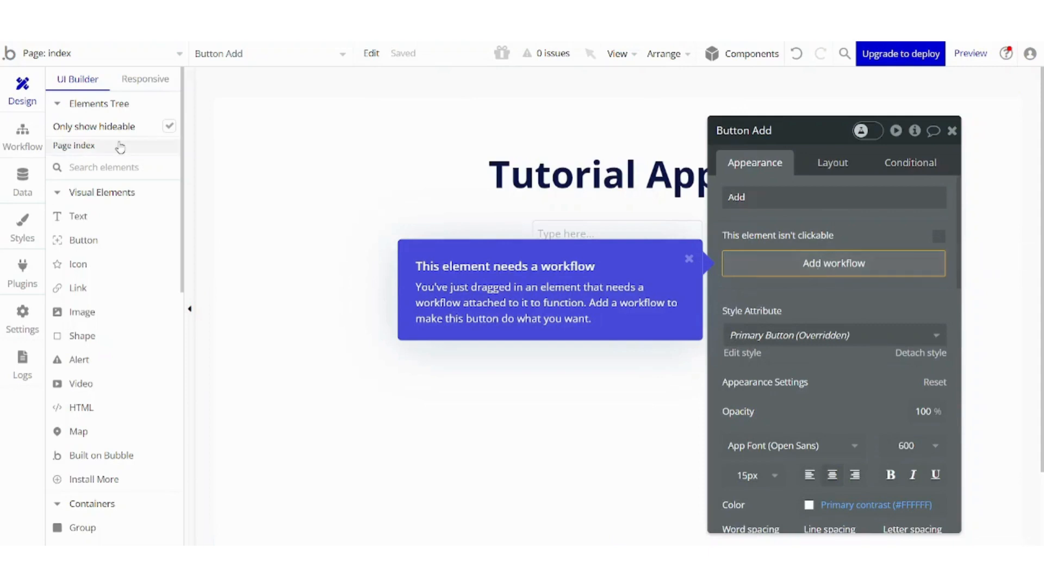
click(19, 180)
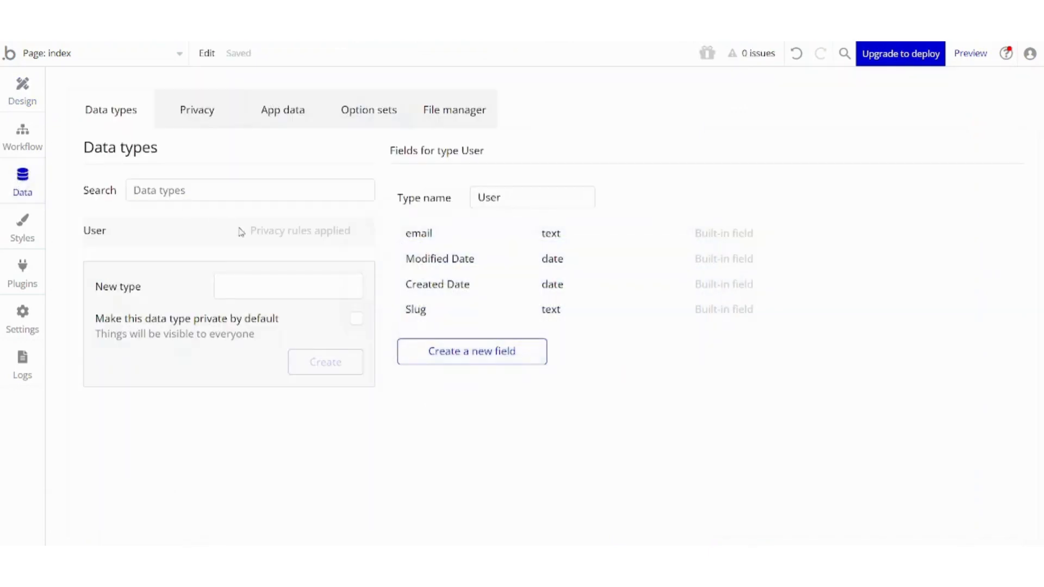
click(197, 190)
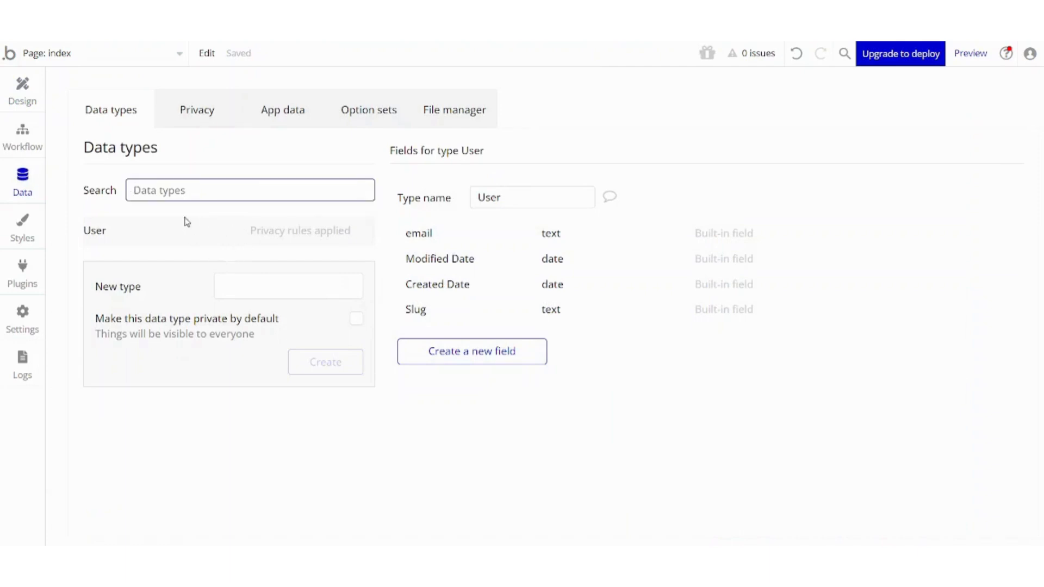
click(242, 280)
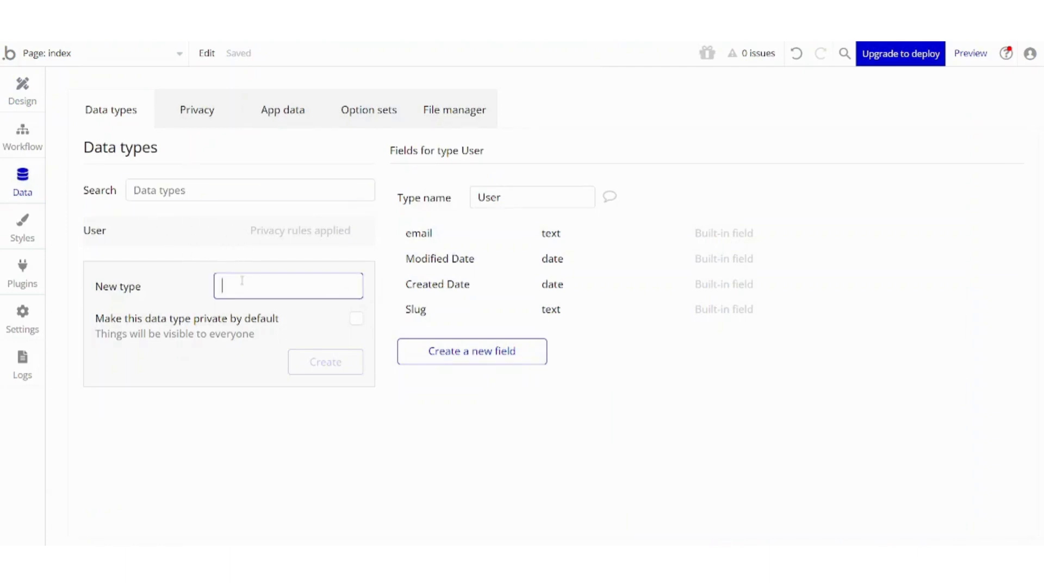
text(To)
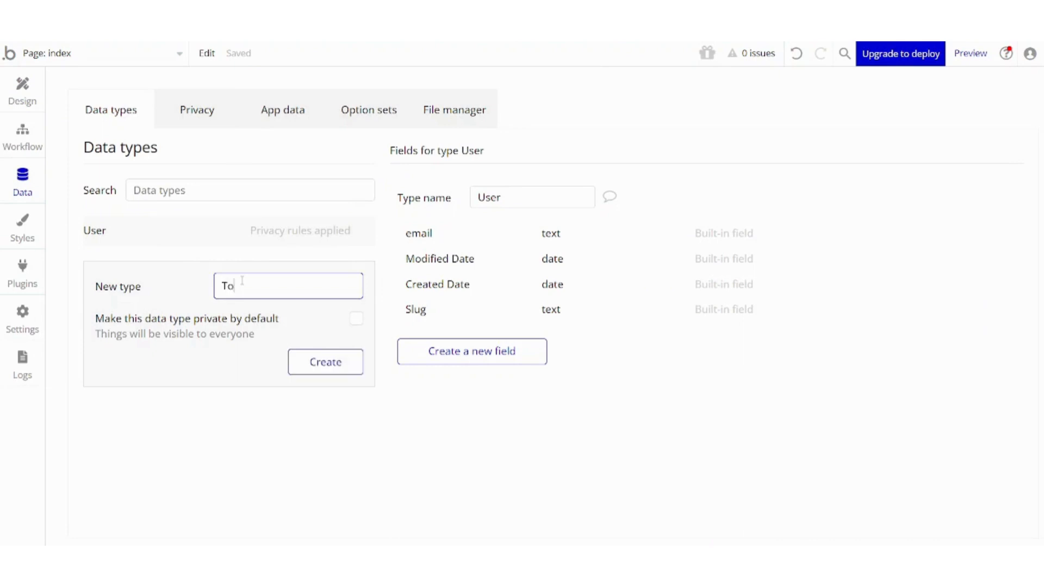
text(Do List)
click(336, 369)
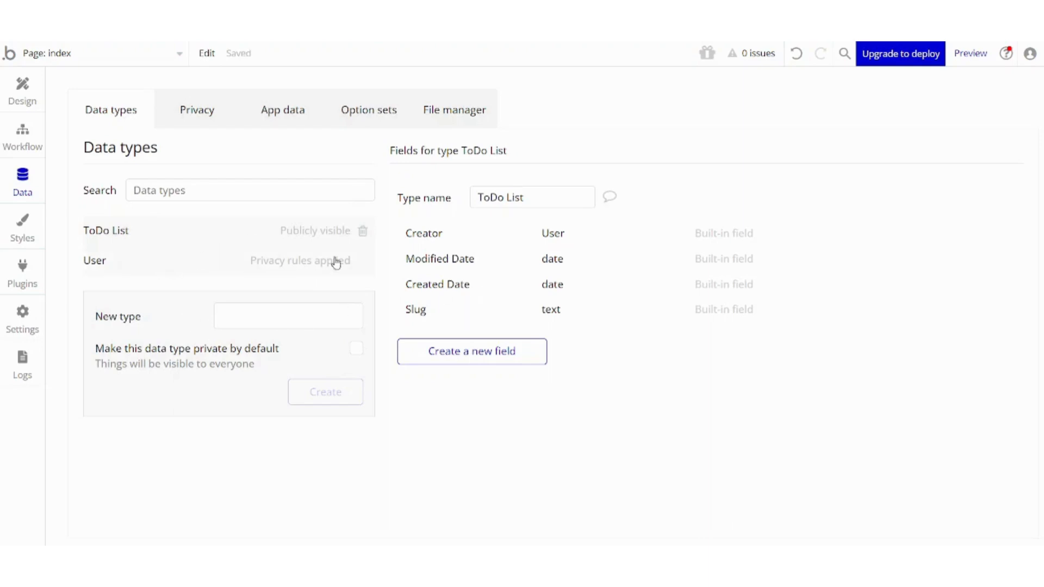
Add a field named Item of type text to the ToDo List data type.
click(468, 353)
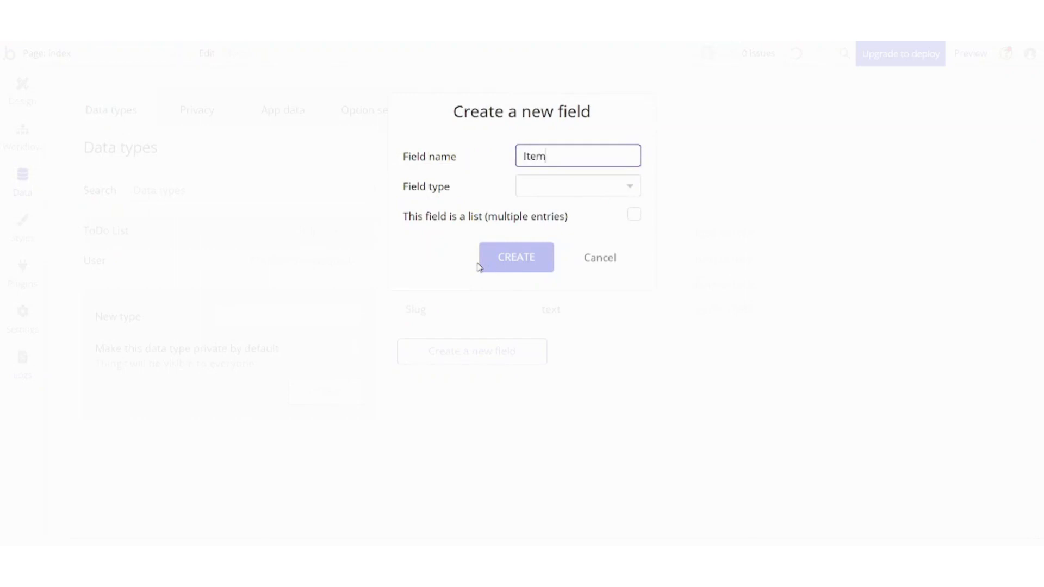
click(585, 187)
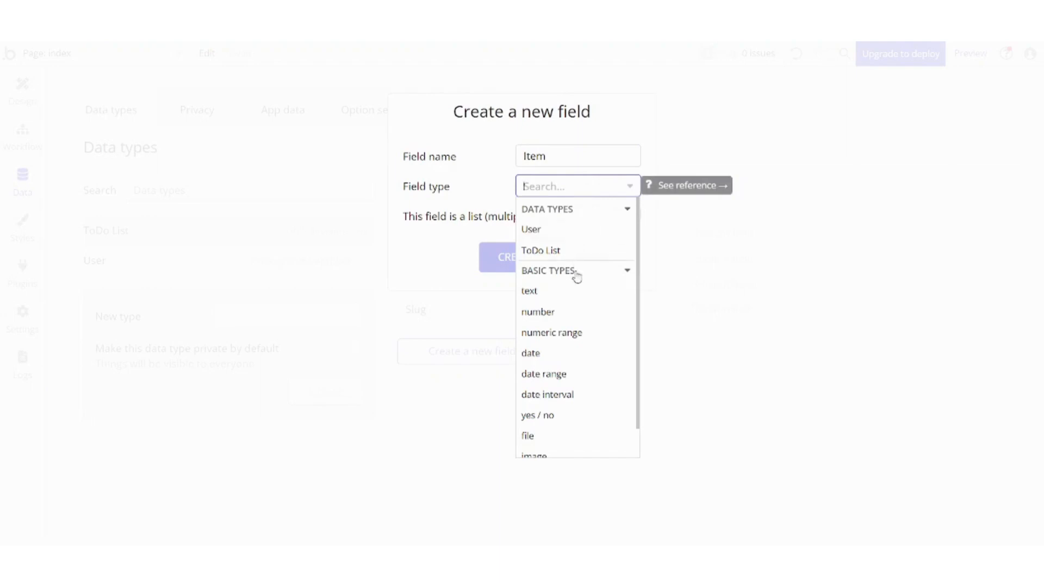
click(563, 296)
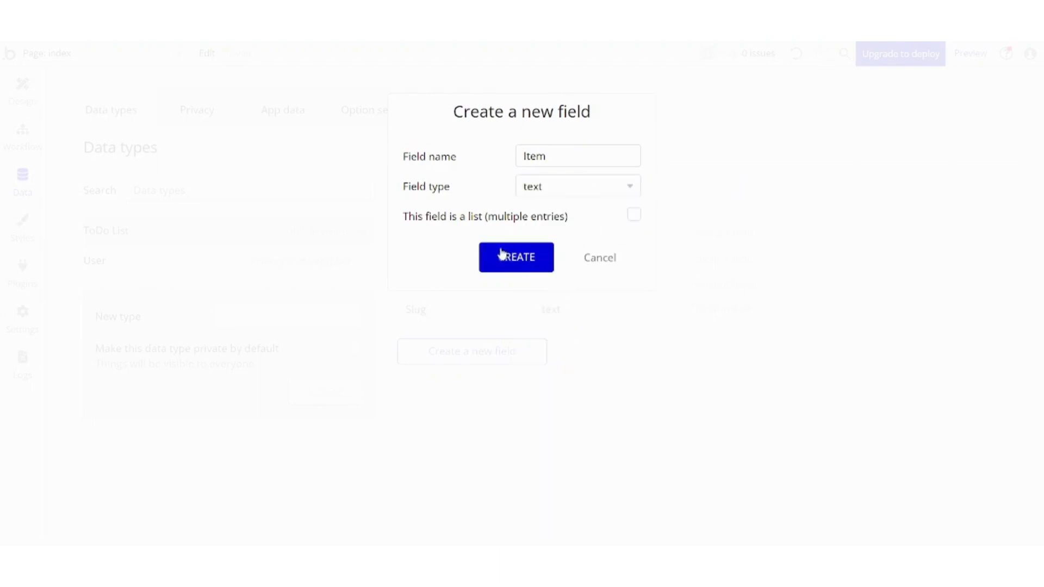
click(515, 256)
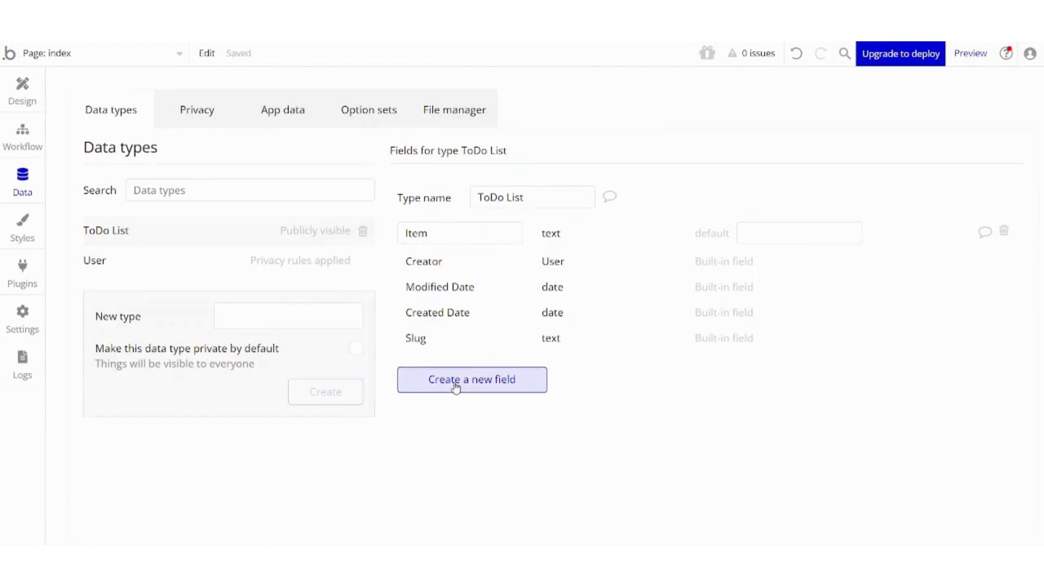
Add a field named Completed of type yes / no to the ToDo List data type.
click(472, 379)
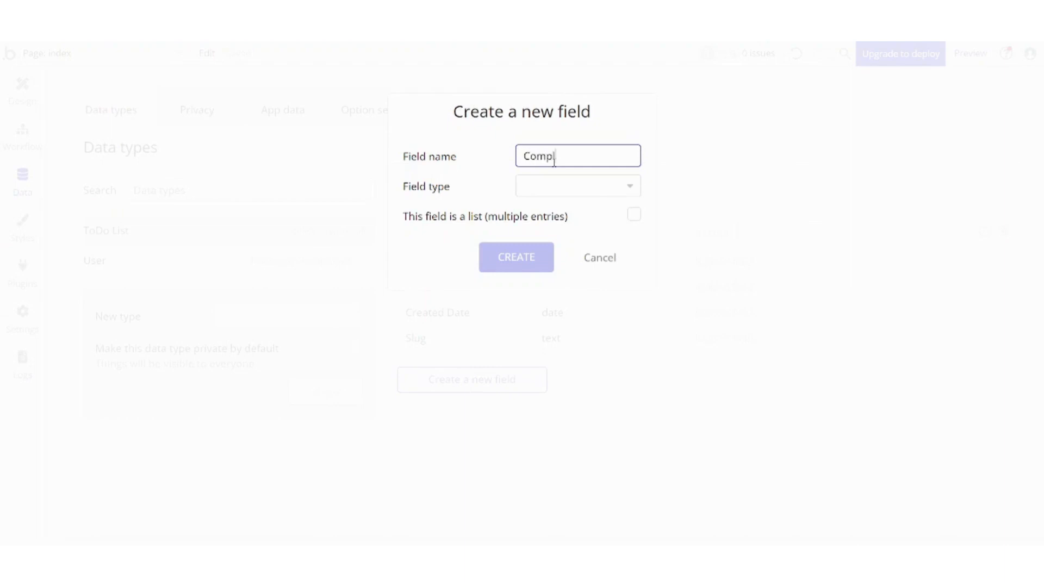
click(567, 193)
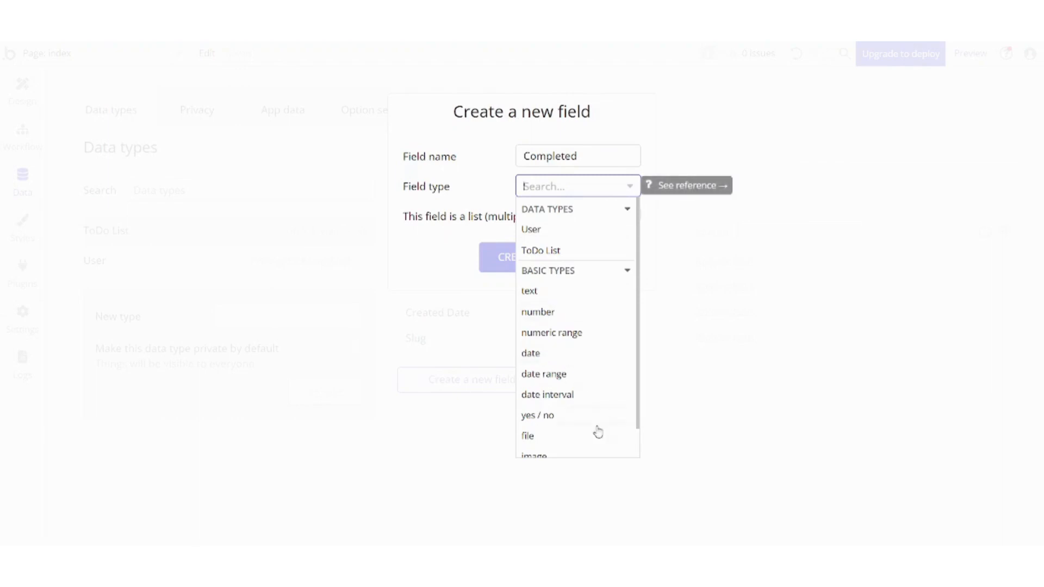
click(559, 418)
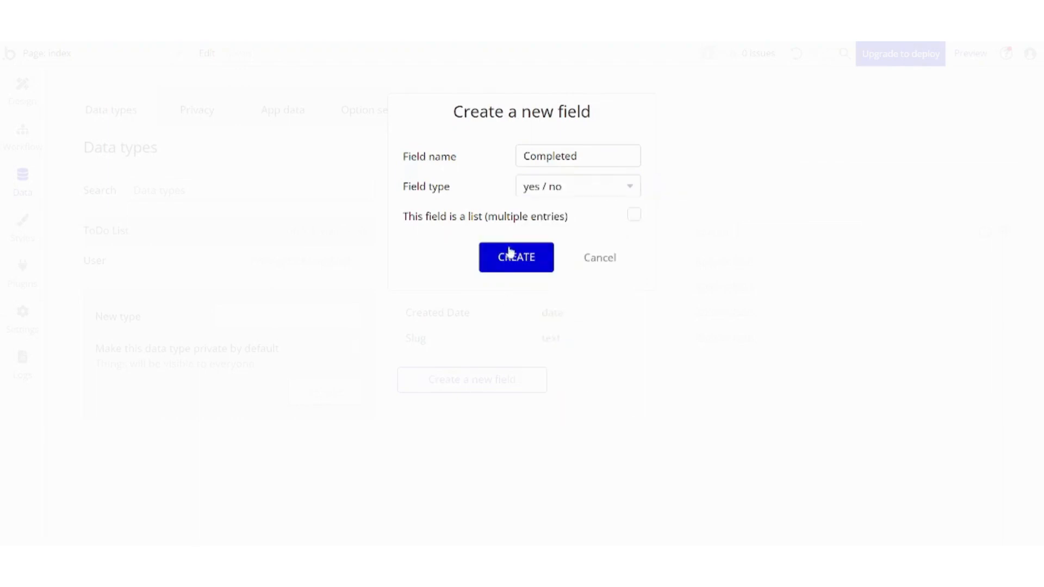
click(514, 260)
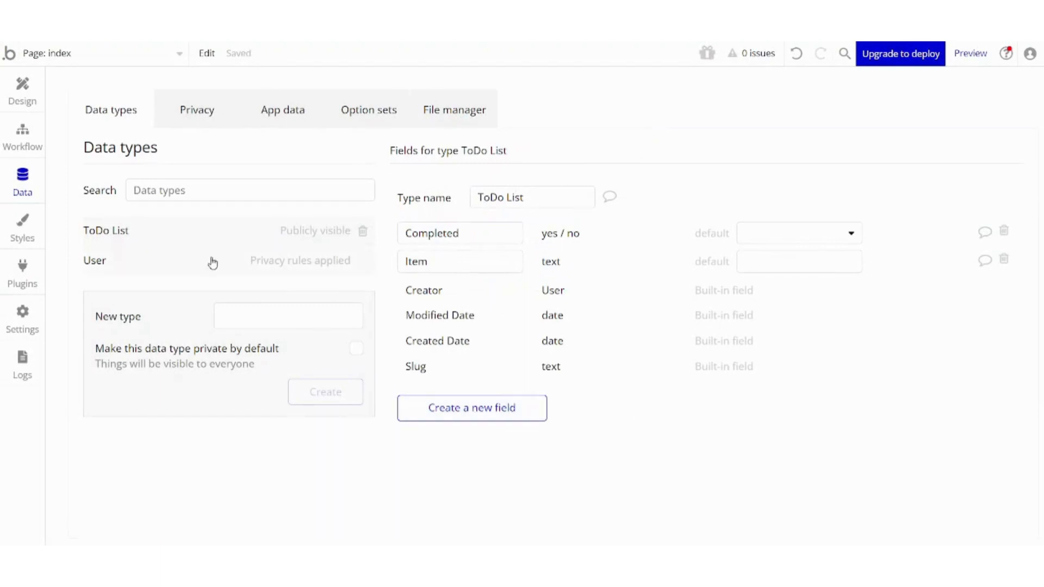
Add a workflow to the Add button whose action creates a new ToDo List thing.
click(27, 111)
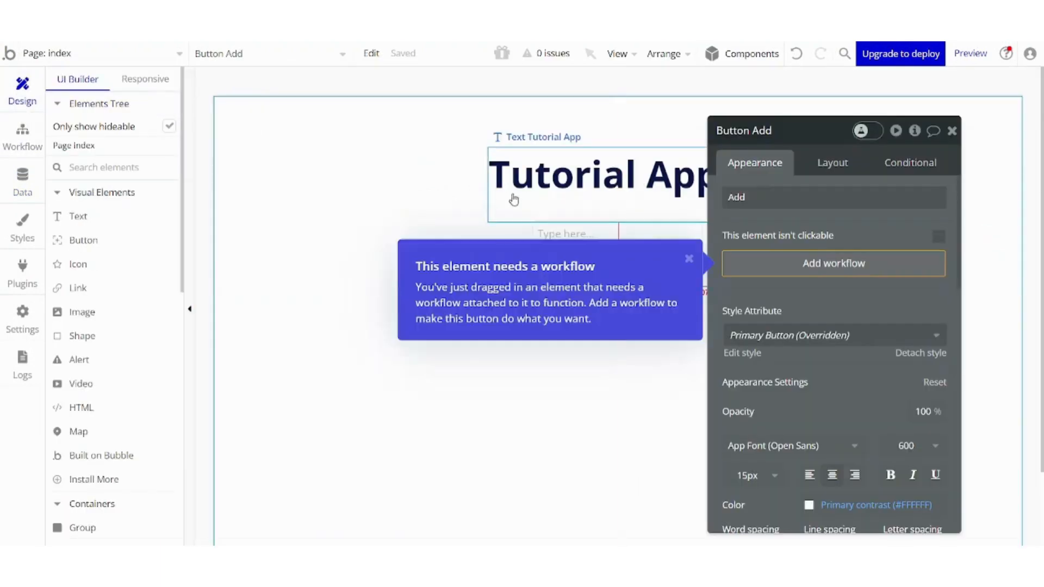
click(809, 263)
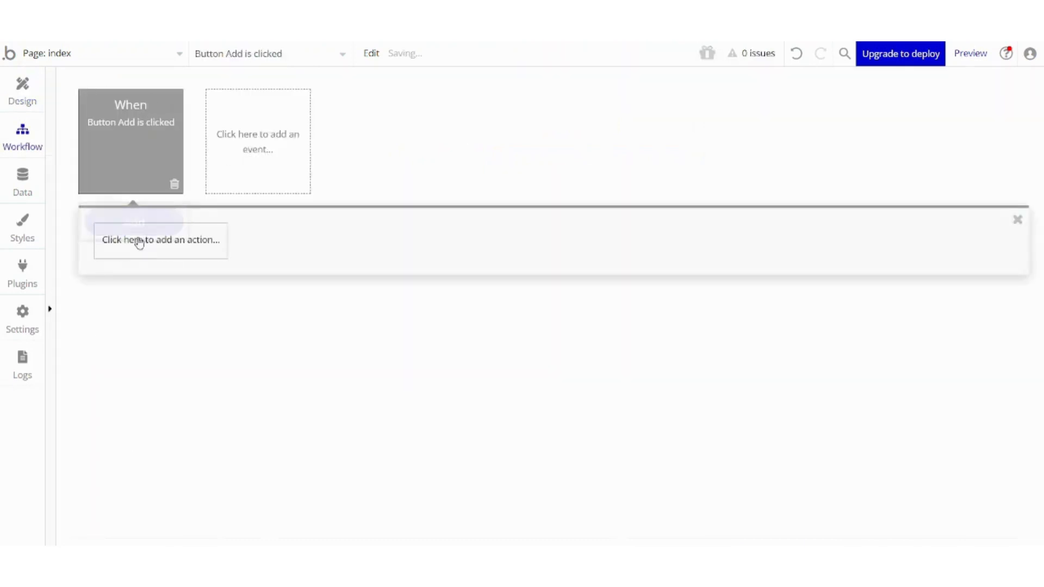
click(152, 250)
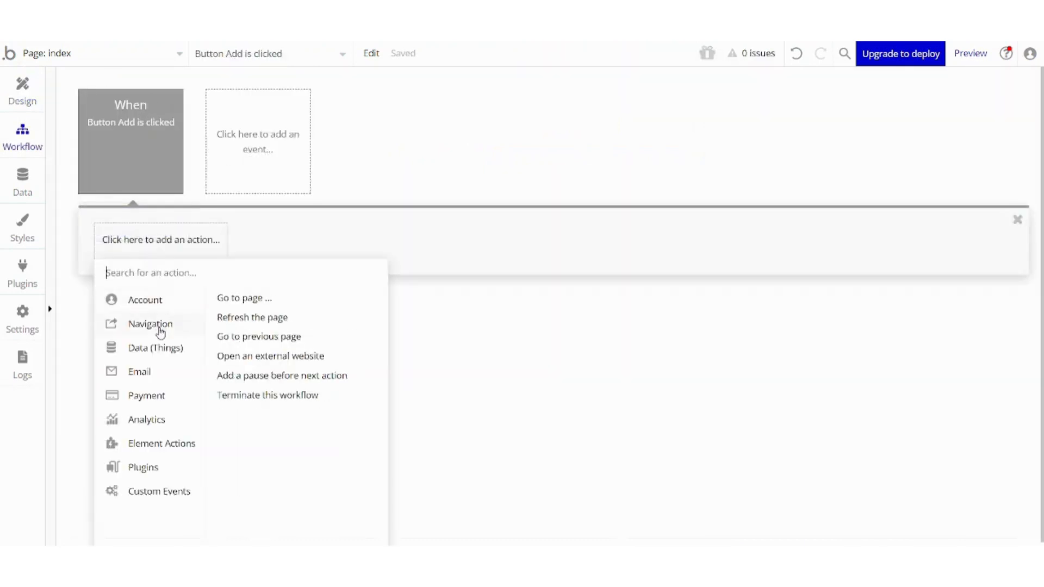
mouse_move(148, 351)
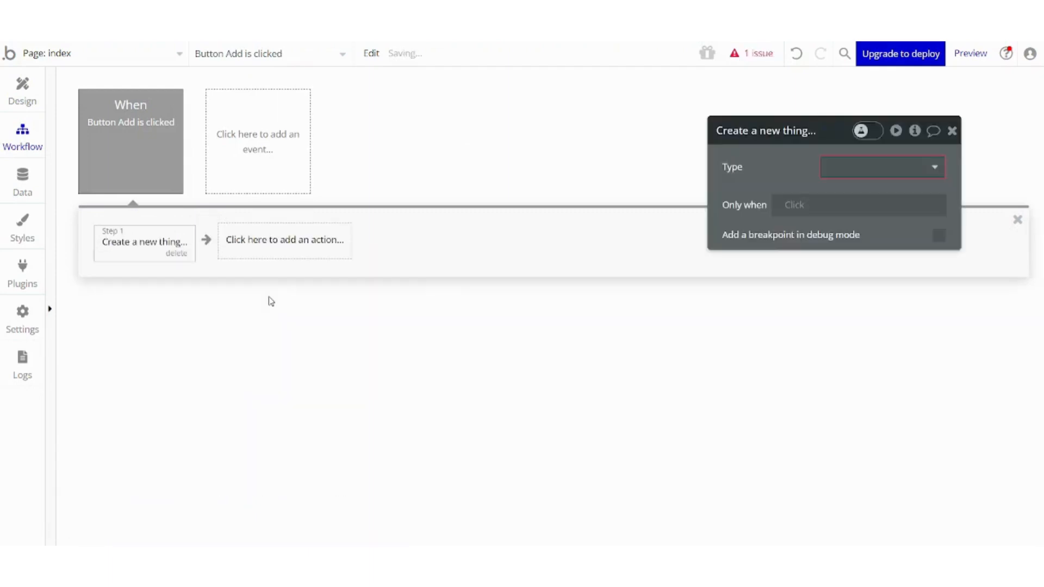
click(851, 166)
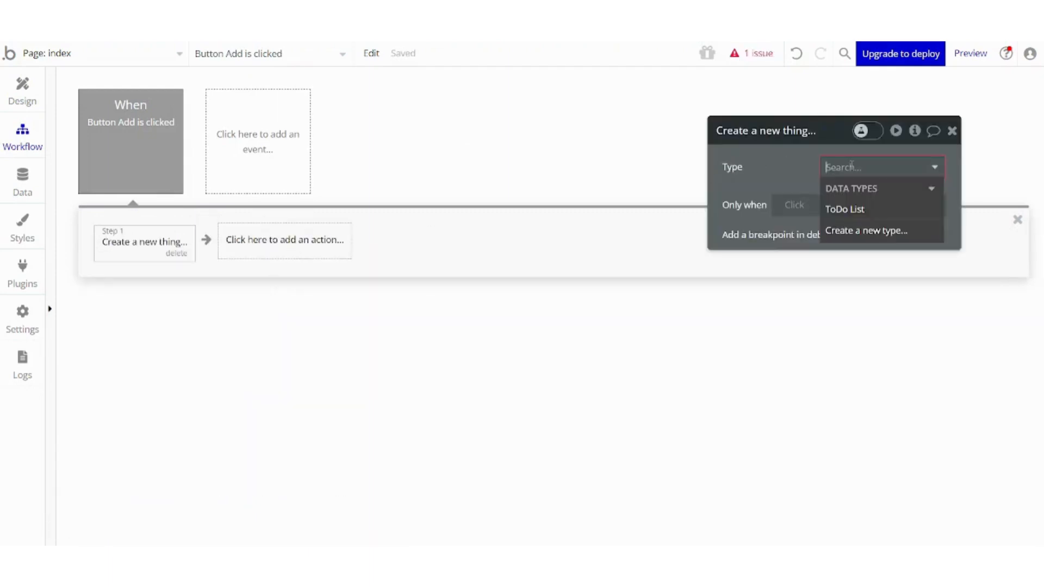
click(855, 209)
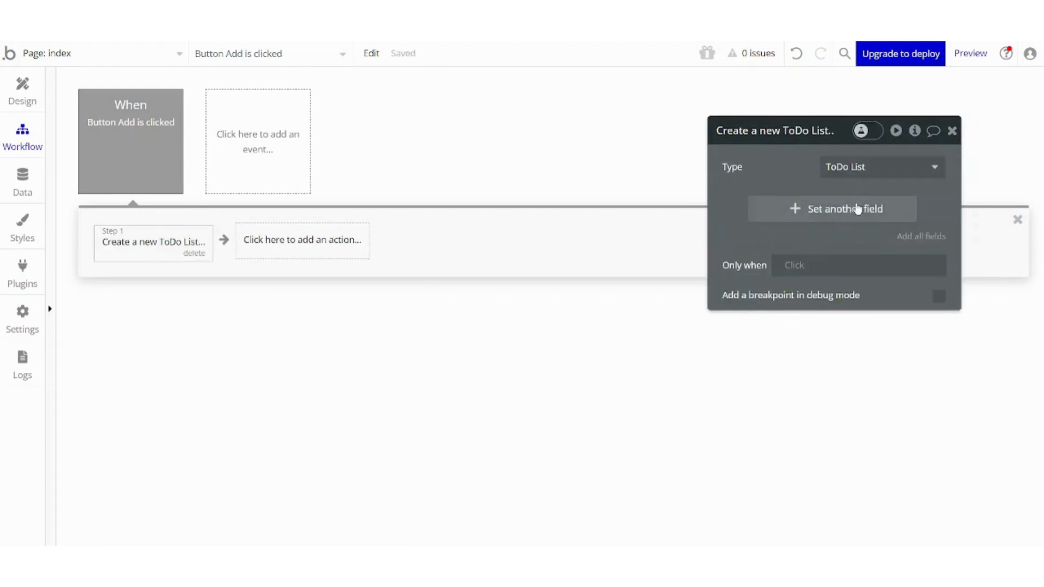
Set the new thing's Item field to Input A's value.
click(855, 208)
click(741, 205)
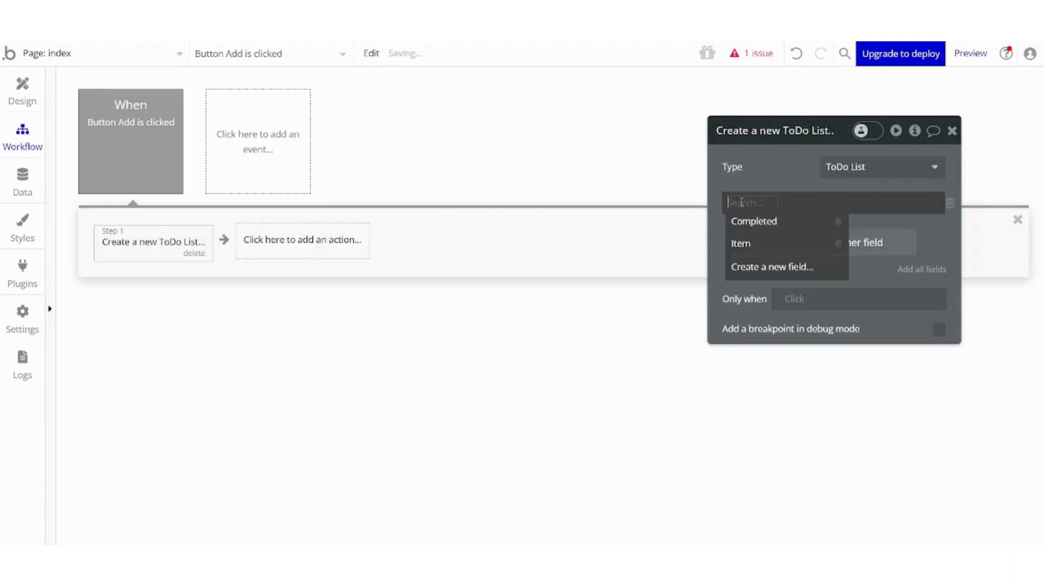
click(745, 244)
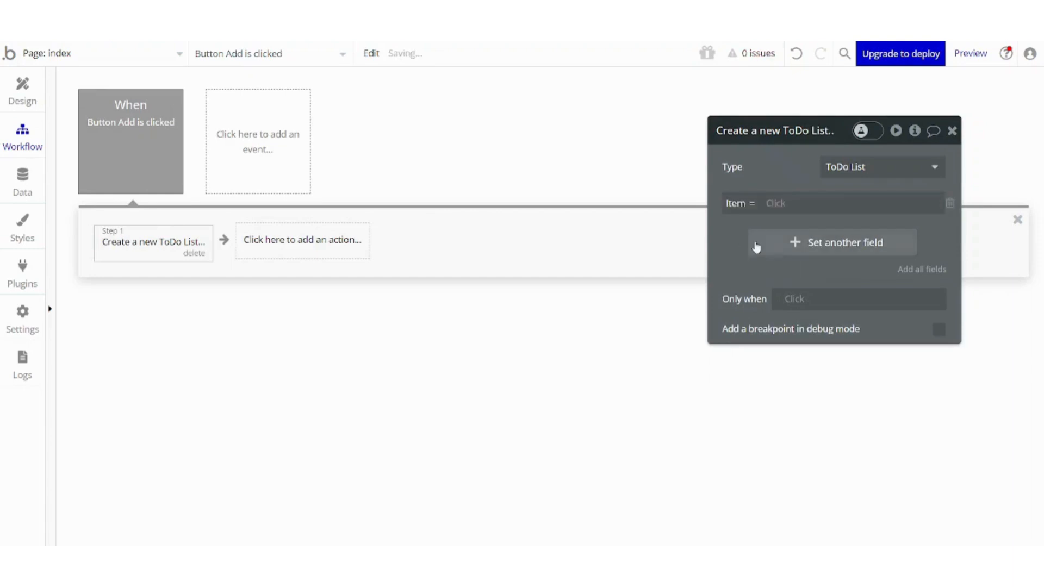
click(778, 204)
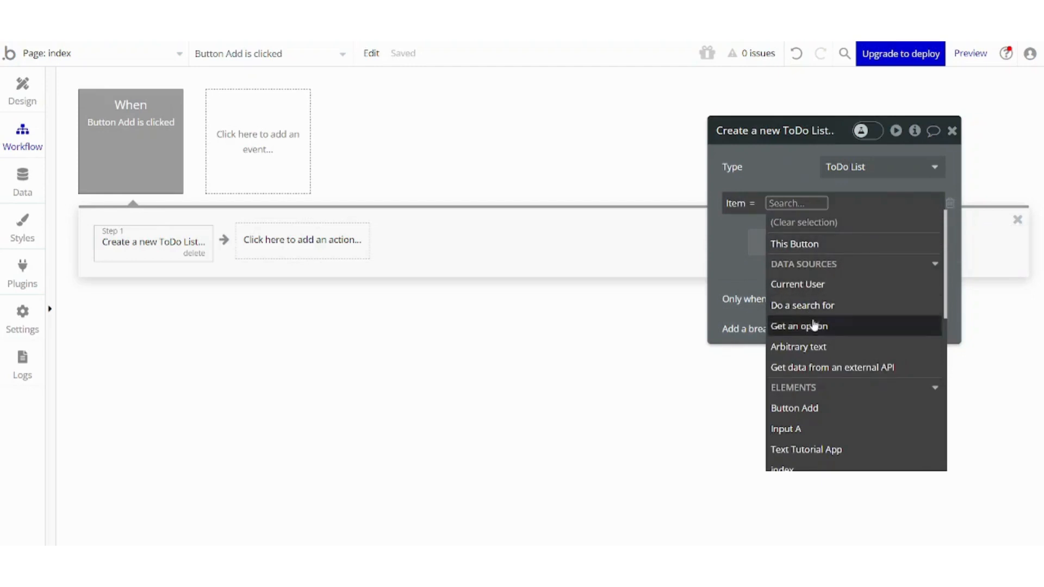
click(813, 429)
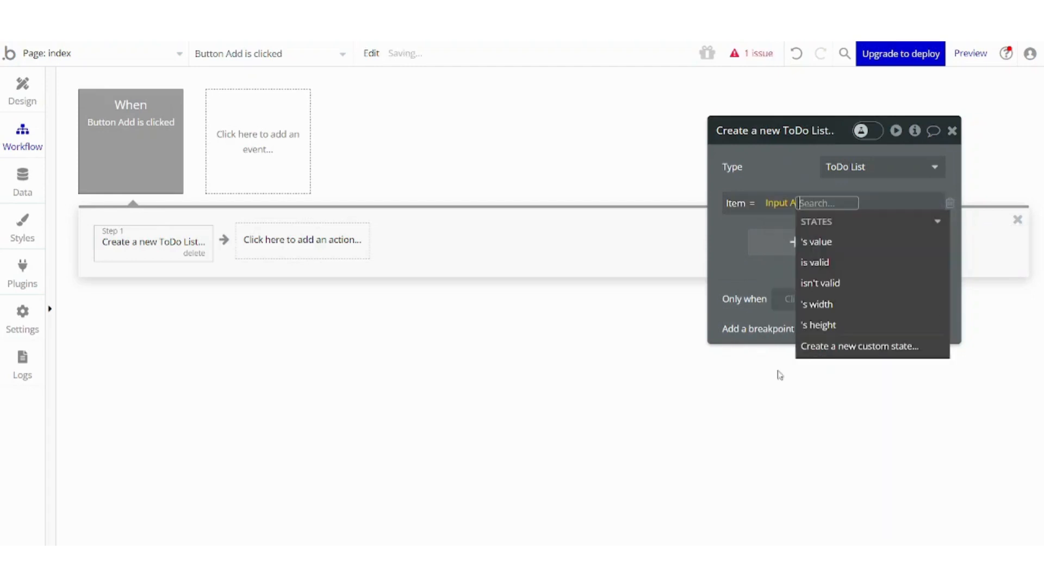
click(737, 220)
click(777, 243)
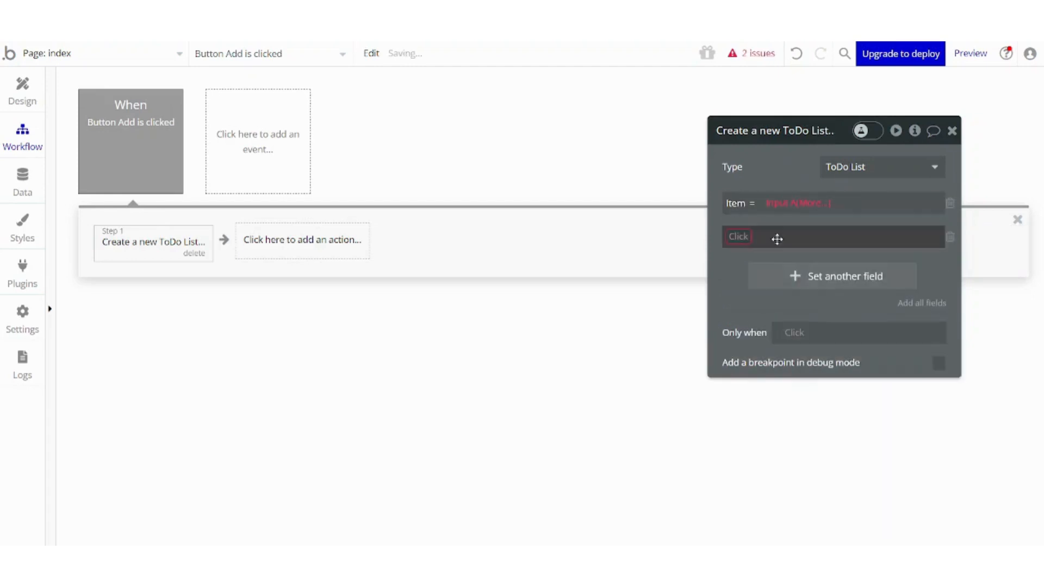
click(740, 239)
click(815, 203)
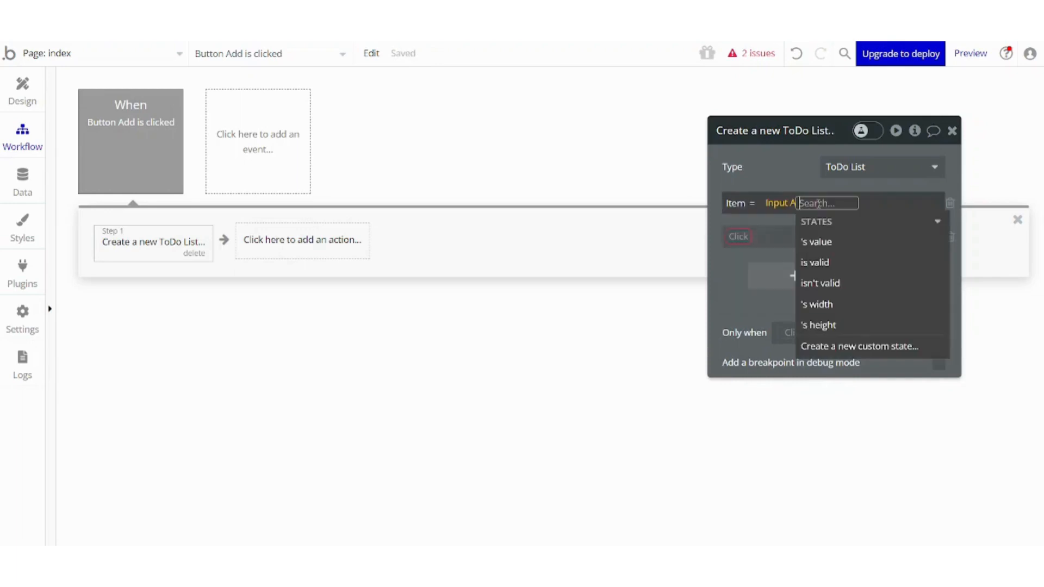
click(818, 241)
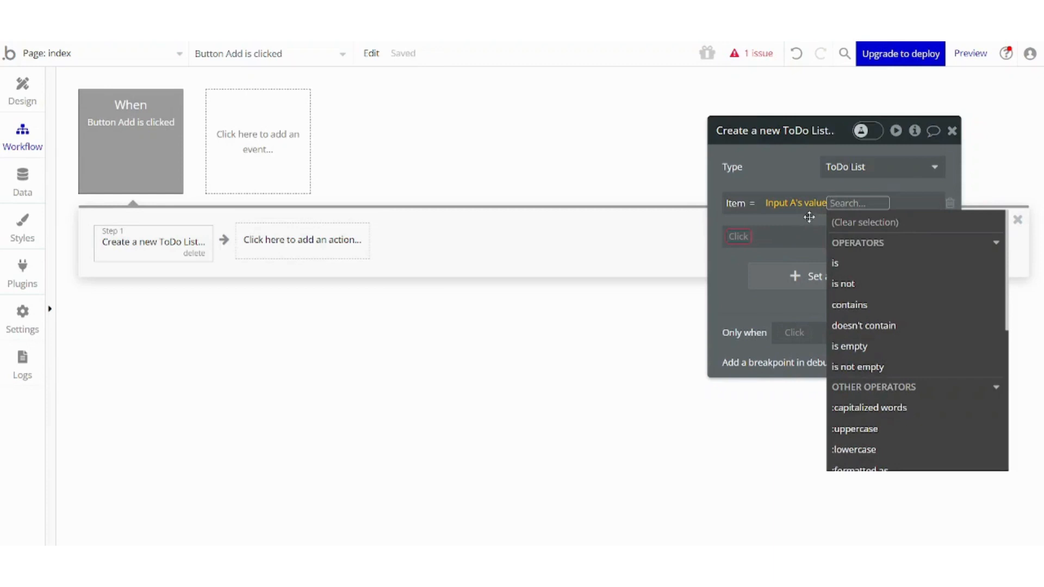
click(809, 217)
Set the new thing's Completed field to "no" and close the action editor.
click(748, 240)
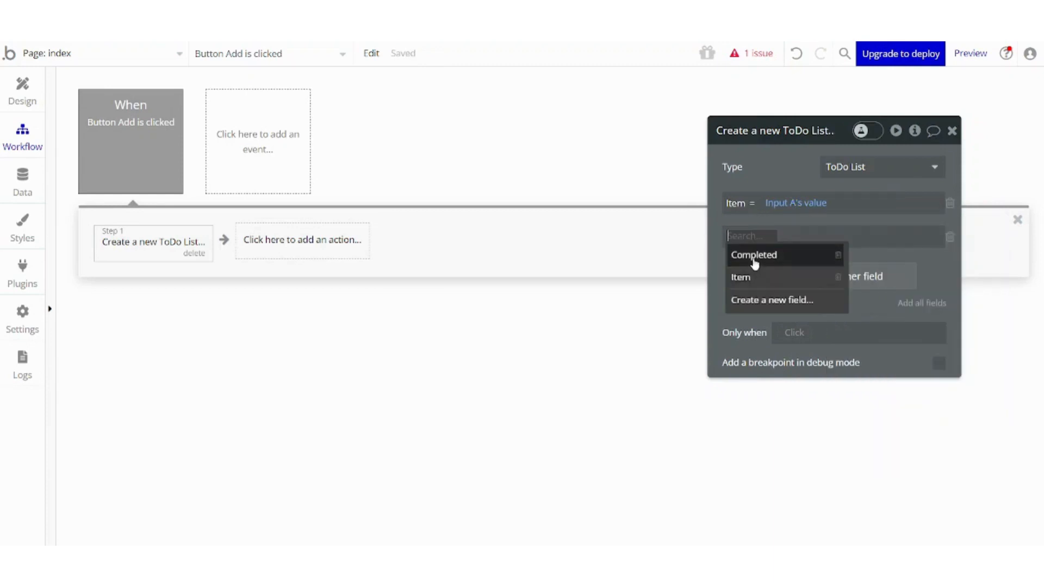
click(753, 255)
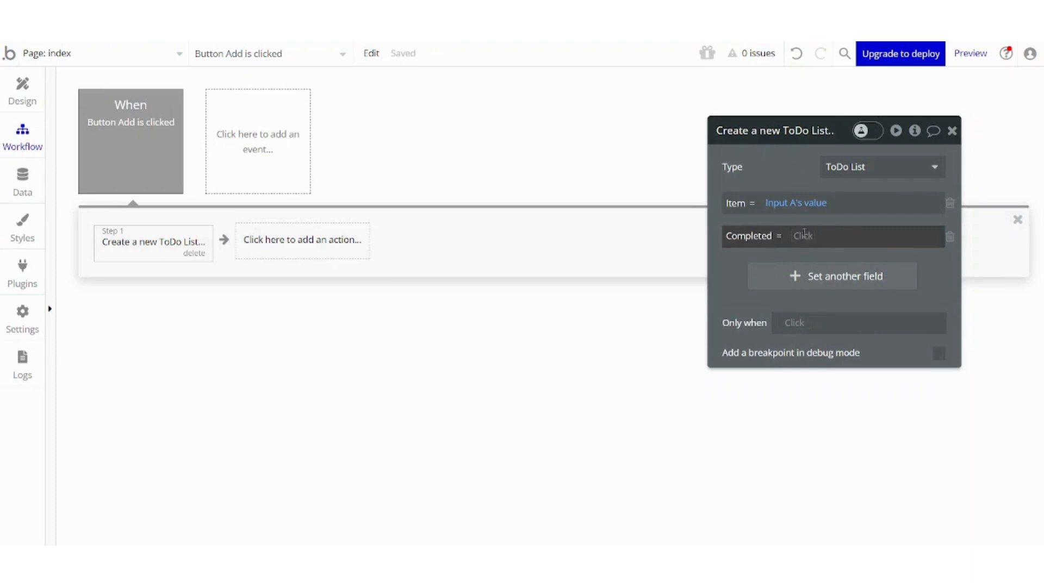
click(812, 233)
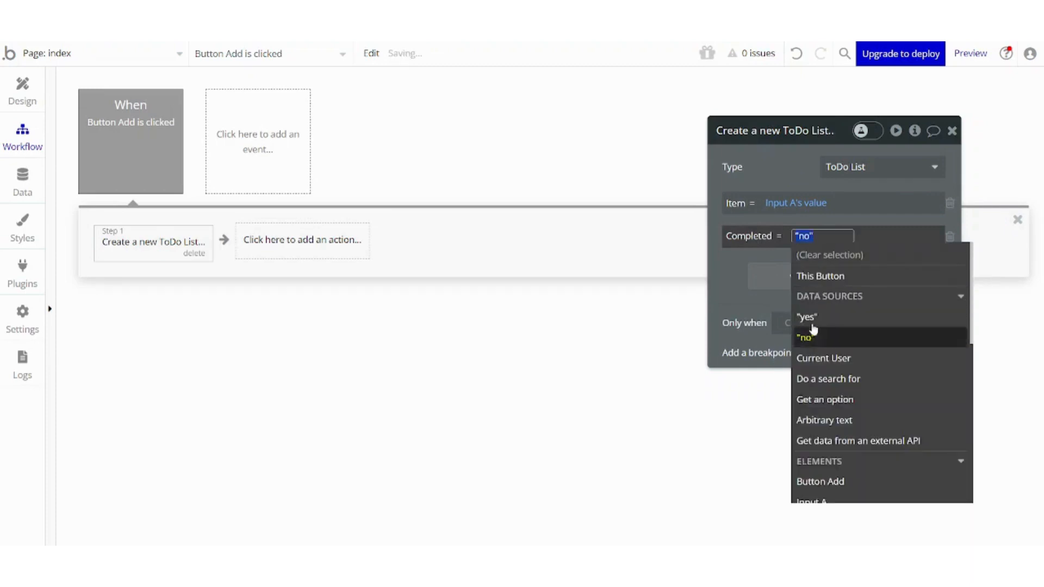
click(771, 162)
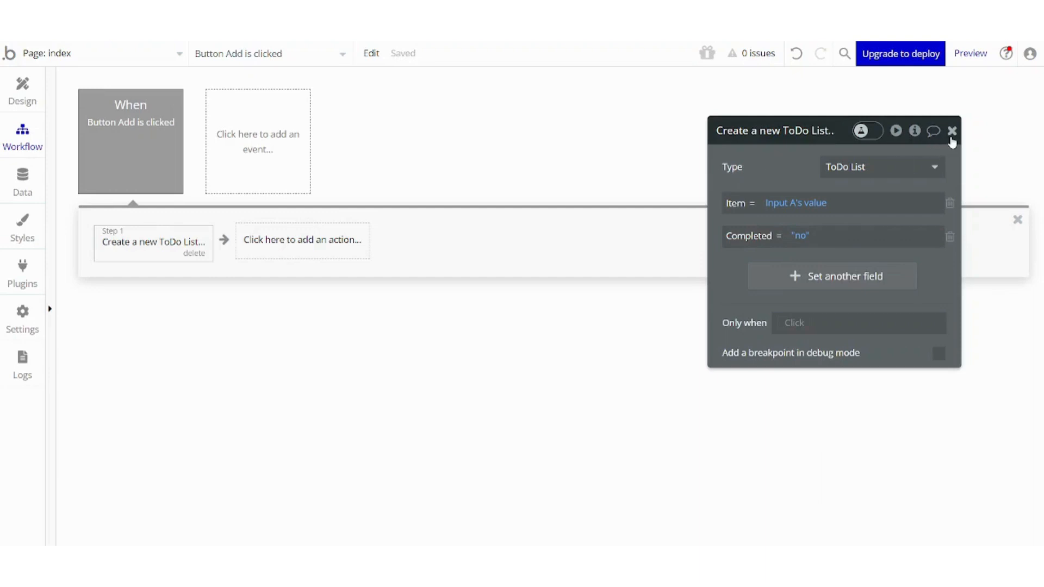
click(951, 131)
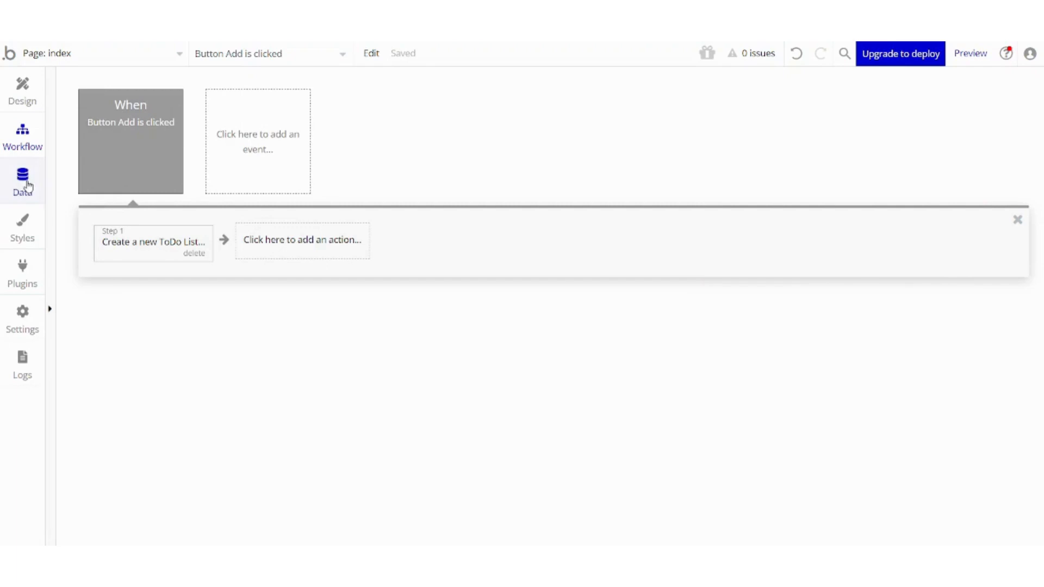
Draw a repeating group on the page below the Add button.
click(22, 102)
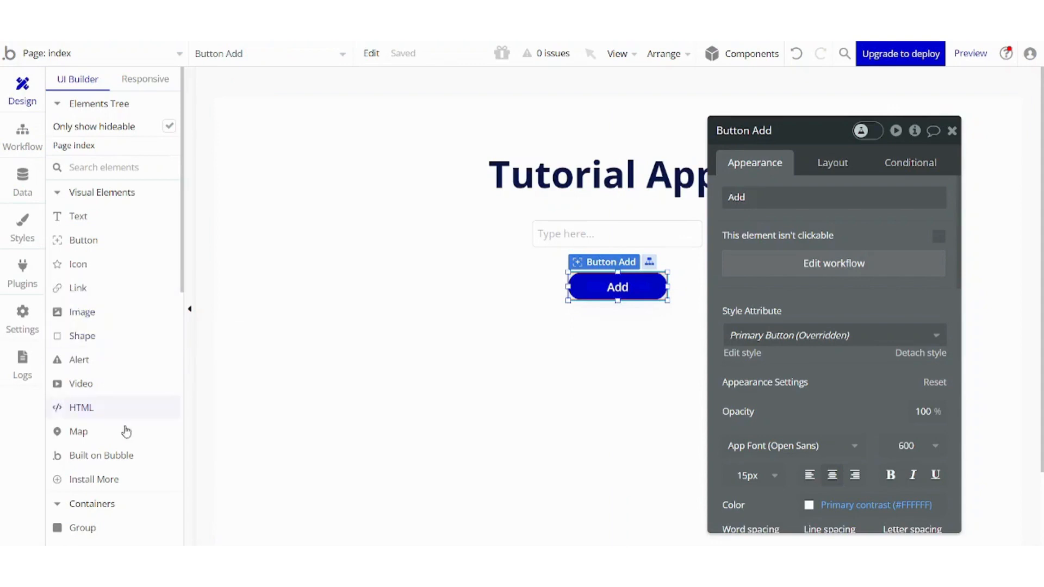
drag(185, 237, 187, 346)
click(113, 321)
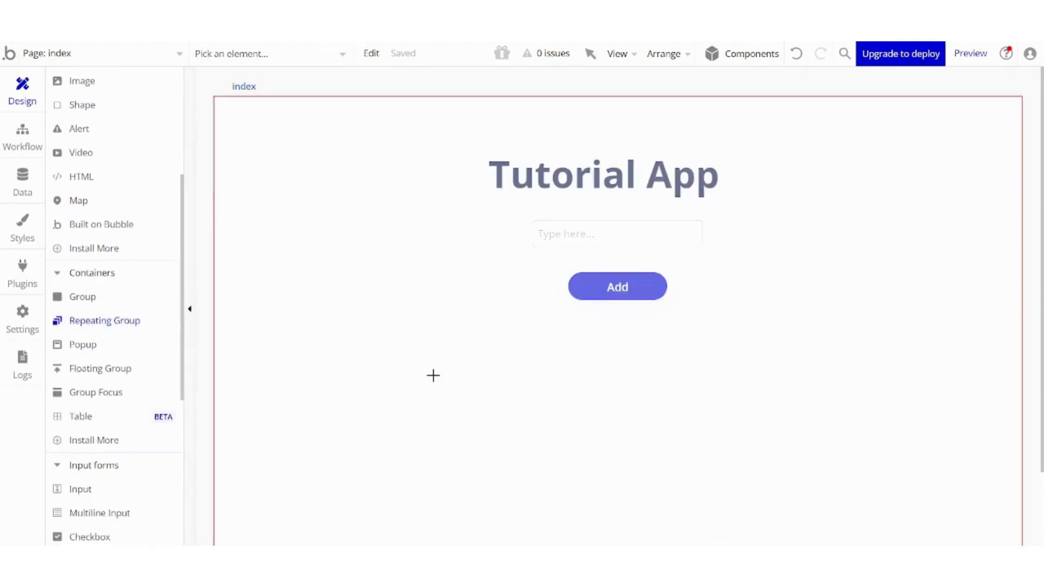
drag(524, 326, 775, 543)
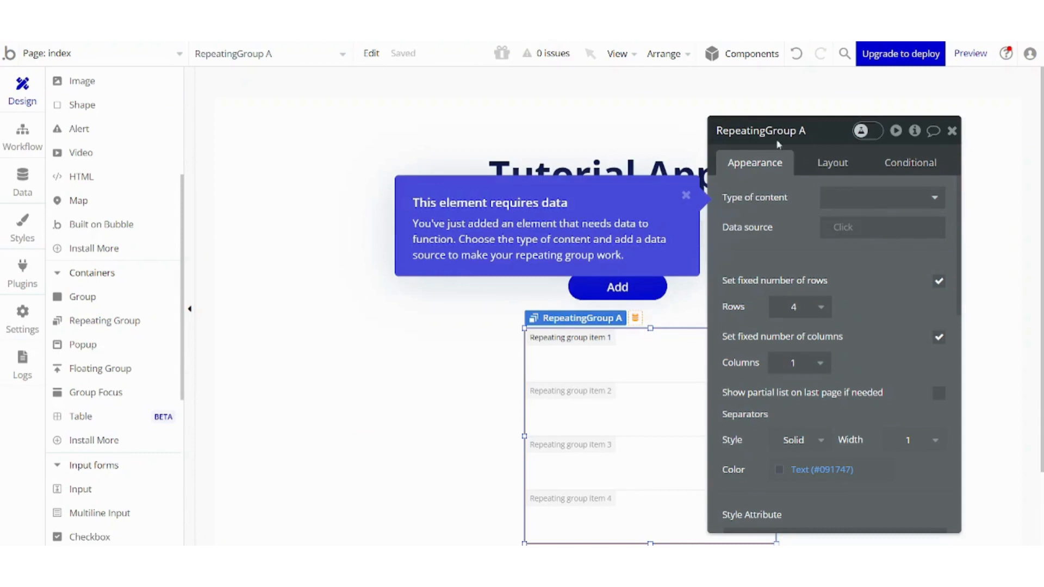
Center the repeating group horizontally on the page.
click(655, 56)
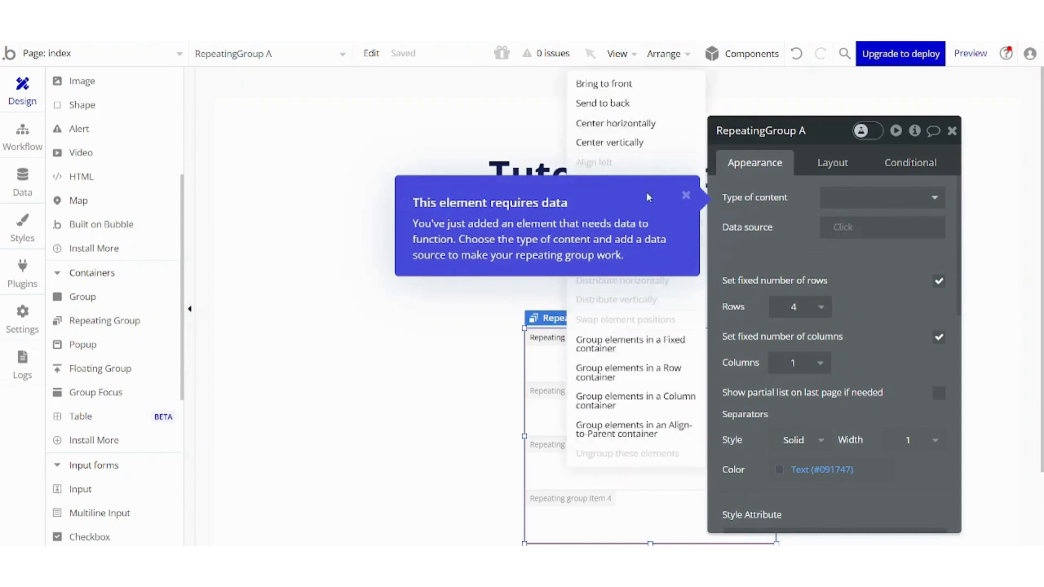
click(602, 123)
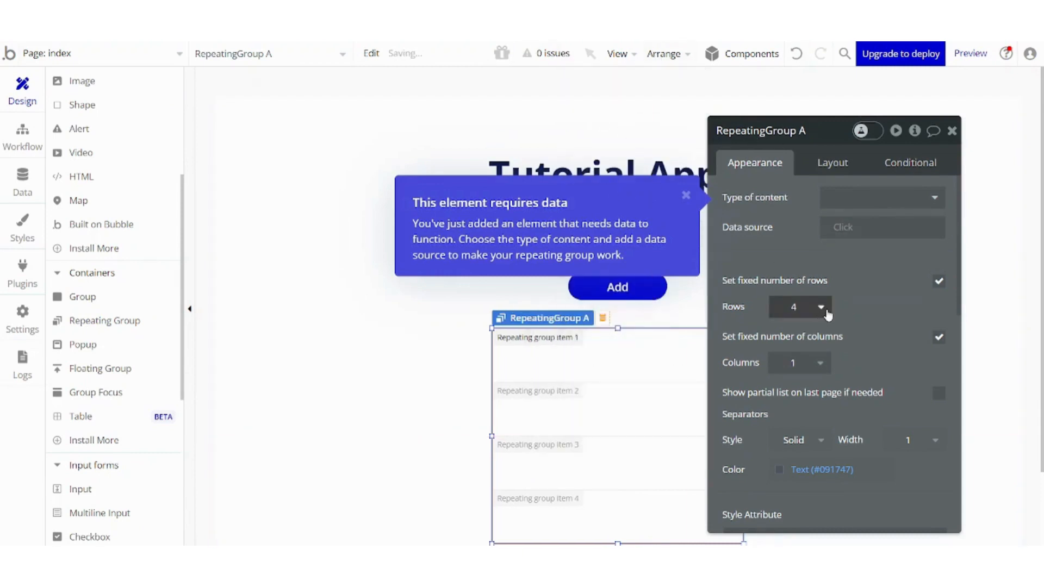
click(820, 308)
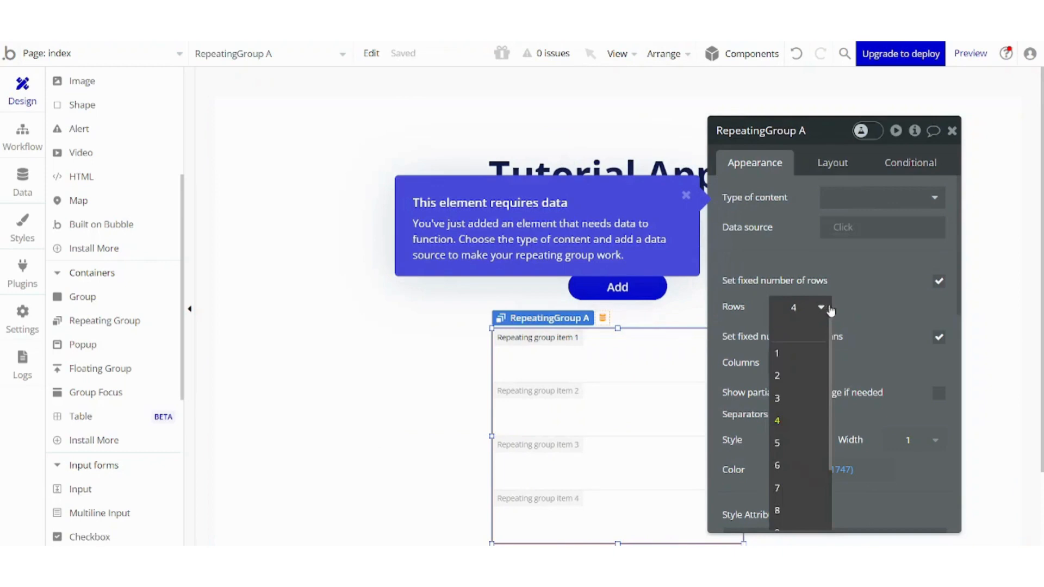
click(844, 306)
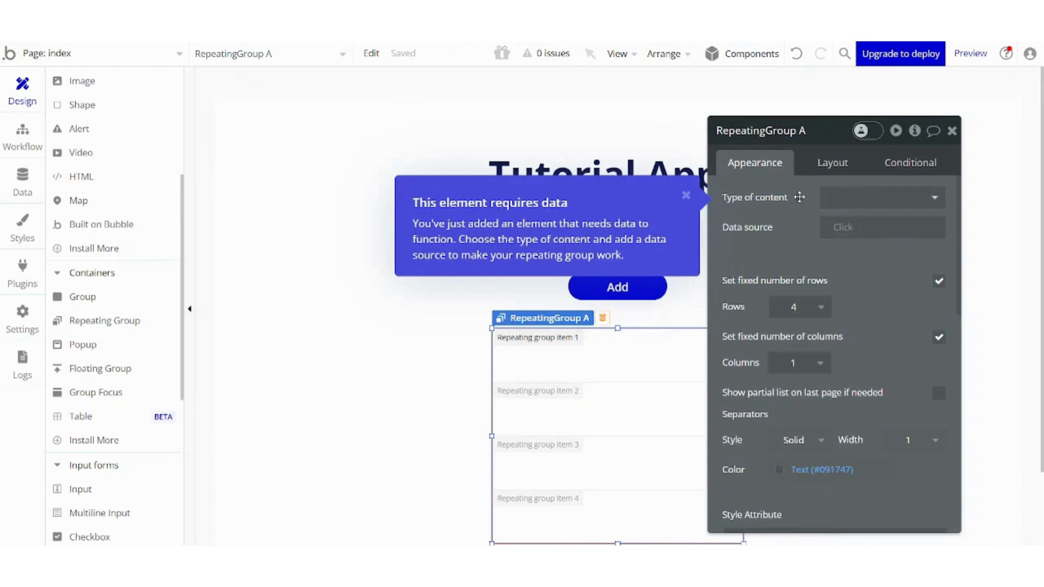
click(685, 197)
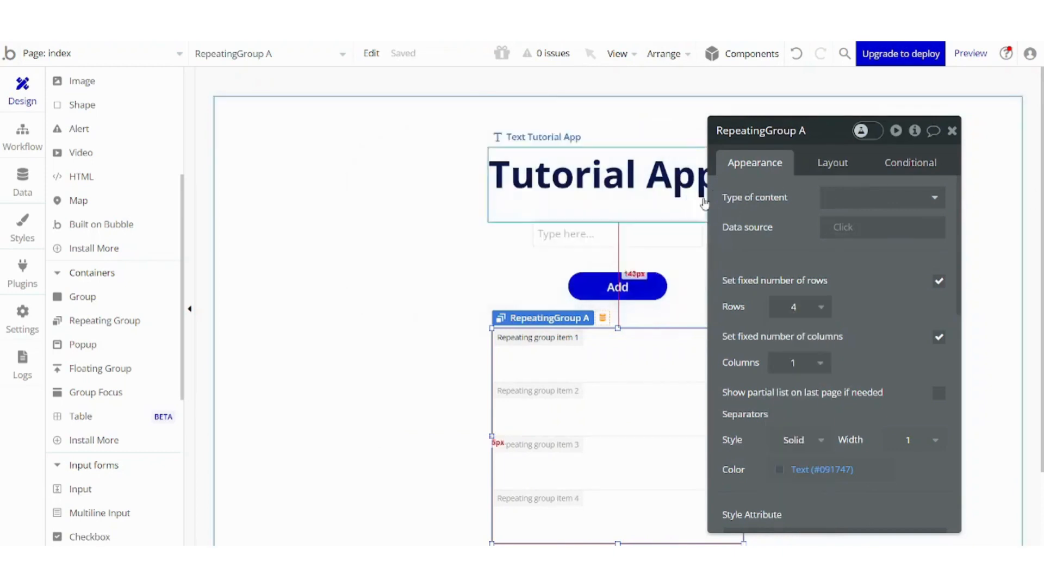
Set the repeating group's type of content to ToDo List and its data source to a search for ToDo Lists.
click(850, 207)
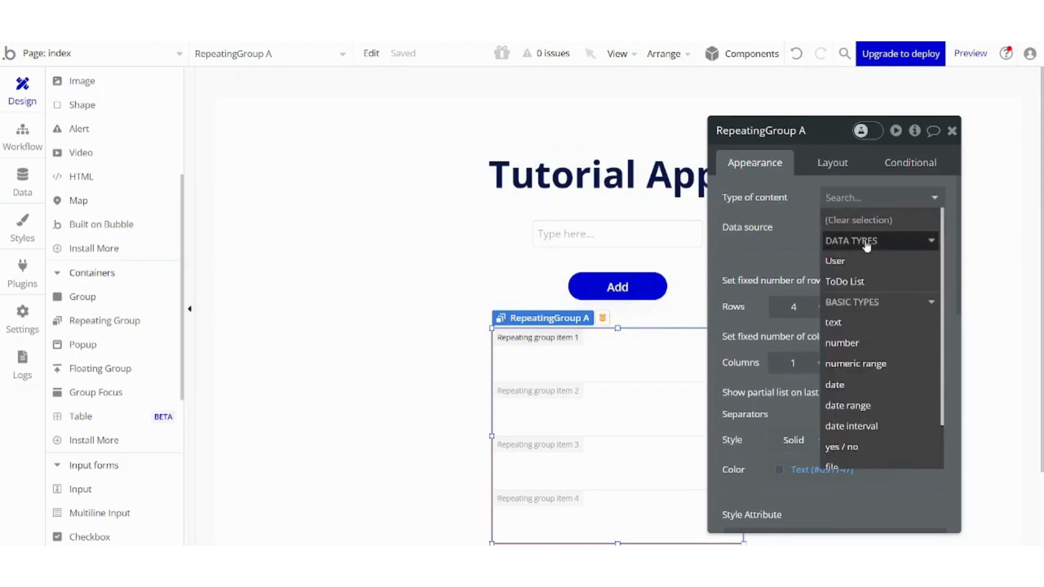
click(869, 281)
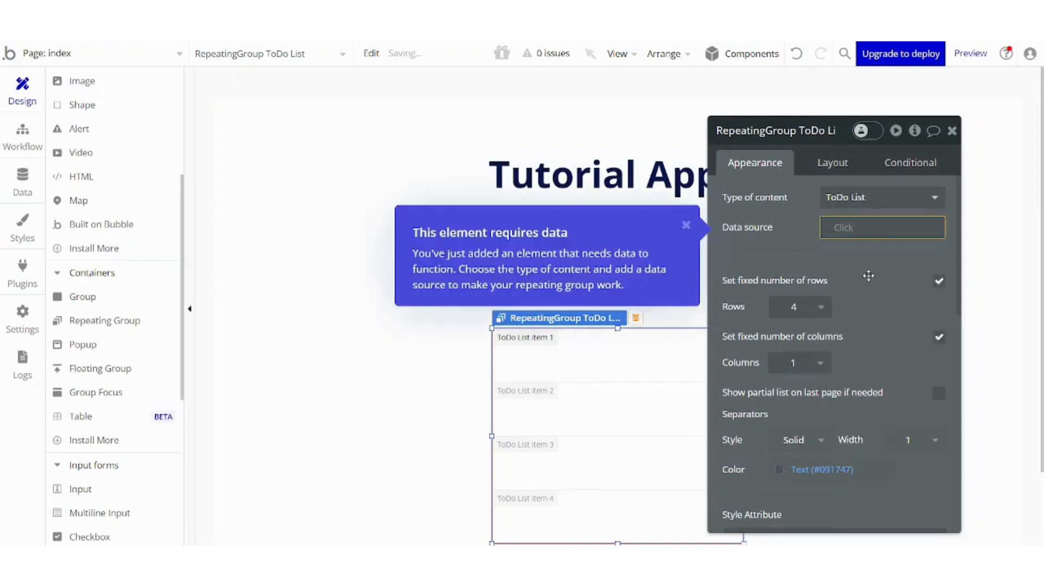
click(842, 231)
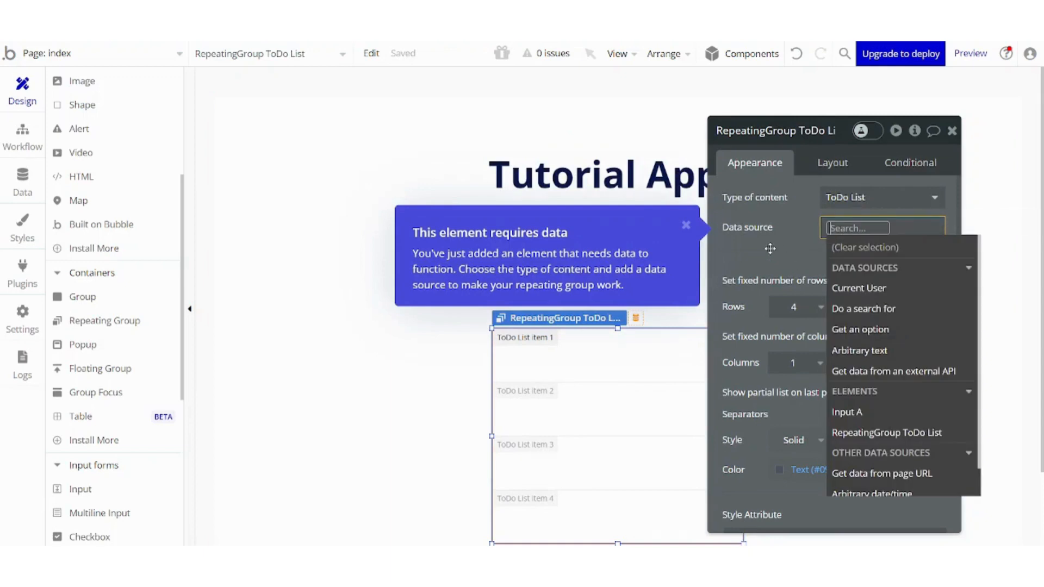
click(872, 318)
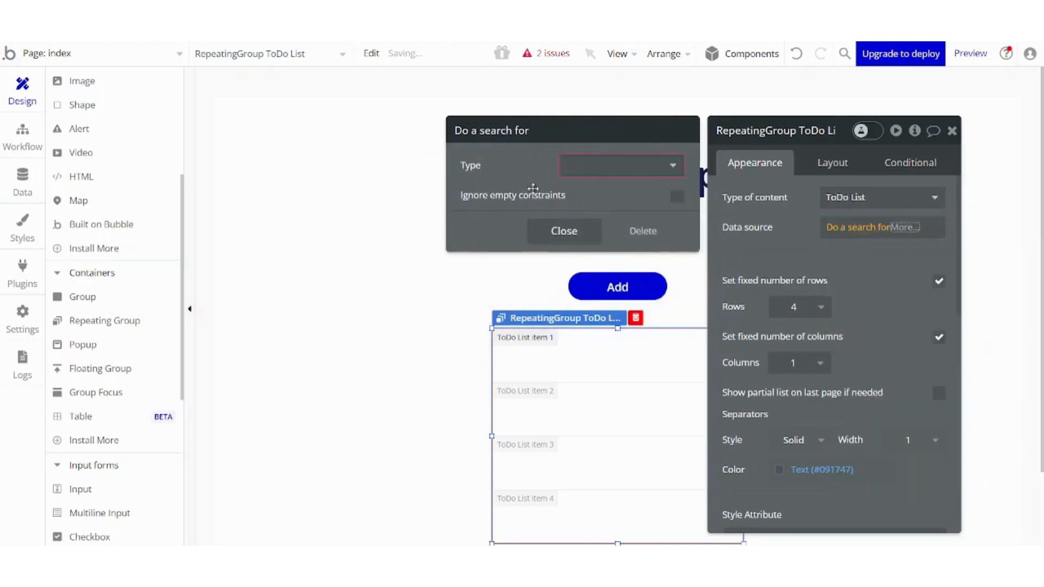
click(582, 170)
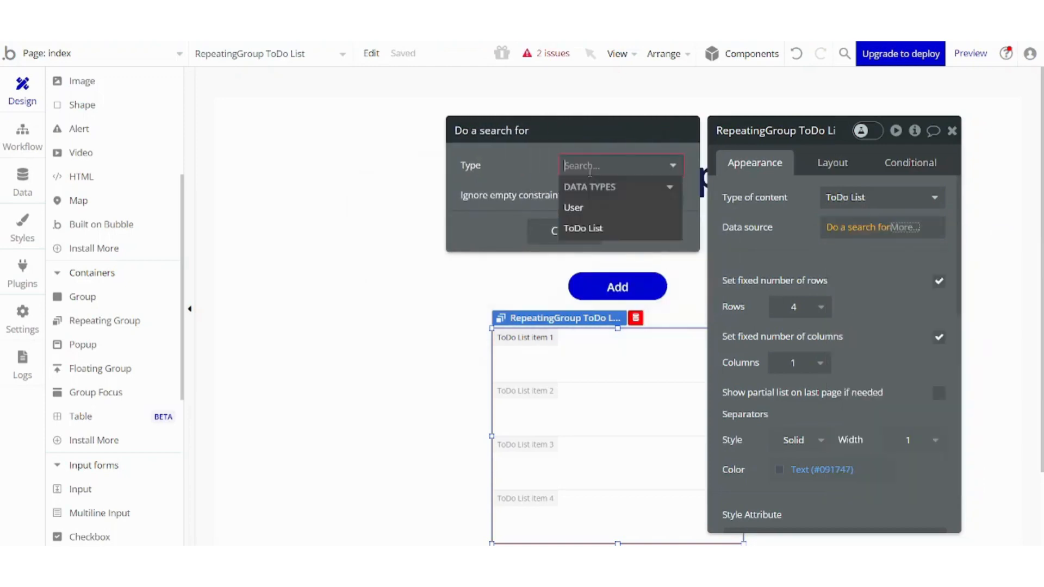
click(583, 229)
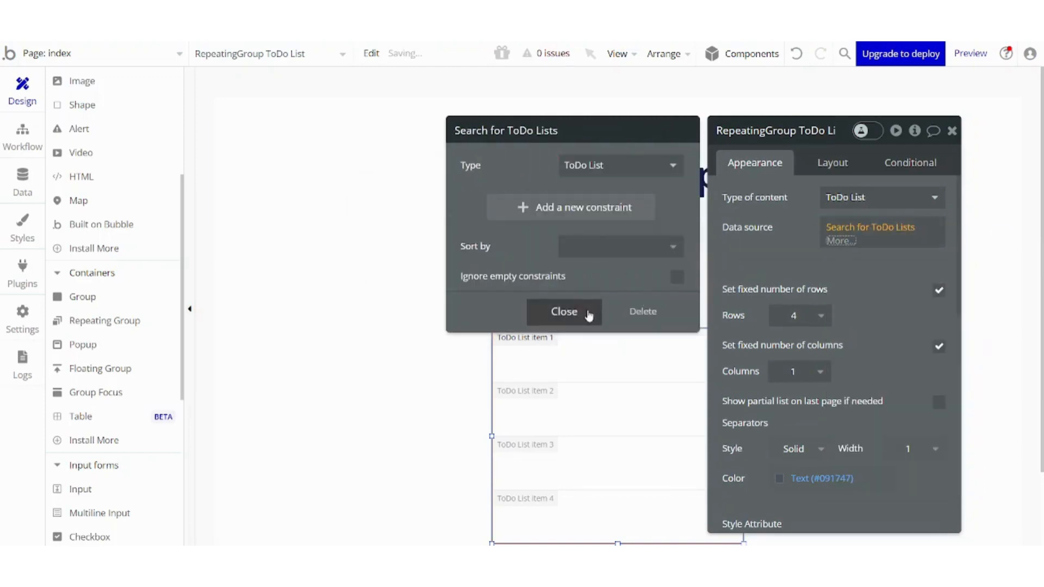
click(565, 312)
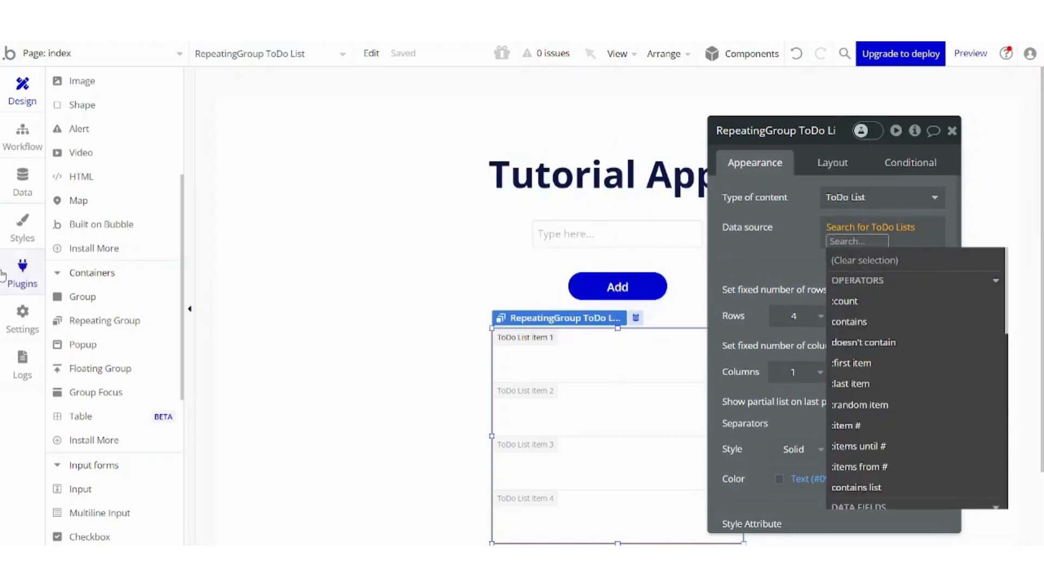
click(10, 106)
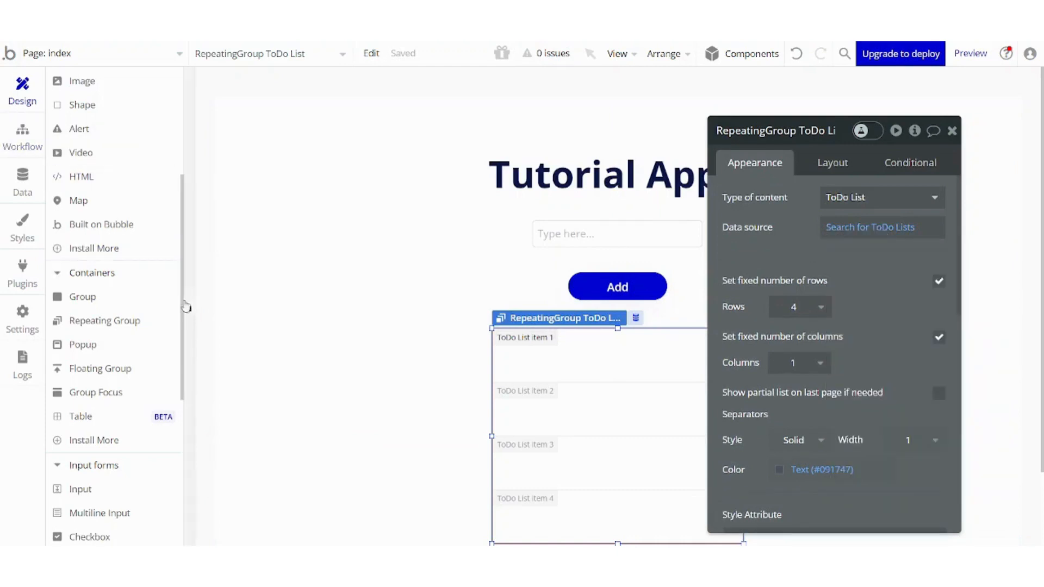
Place a text element inside the repeating group's first cell.
drag(181, 304, 165, 186)
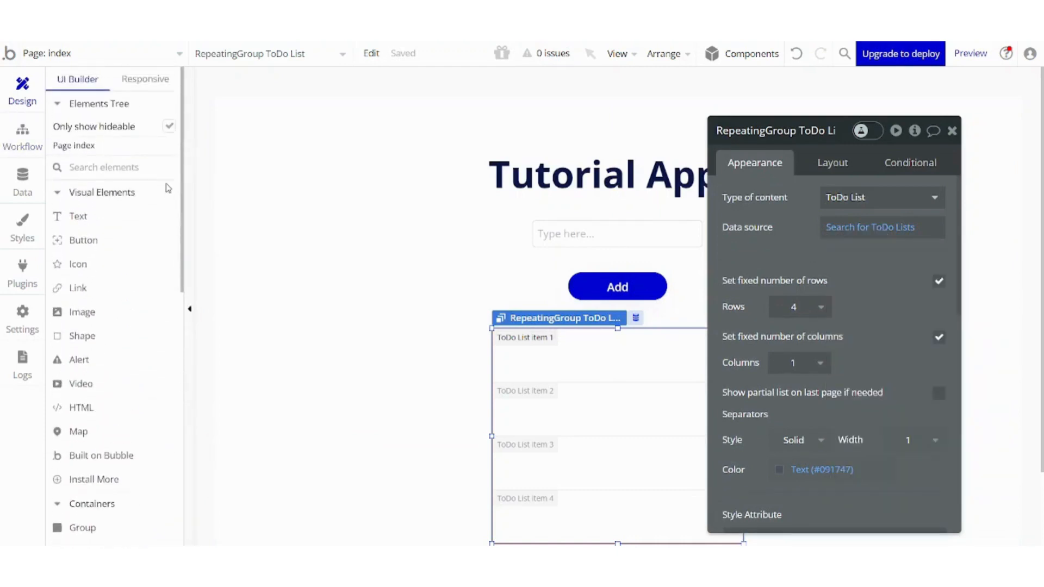
click(94, 218)
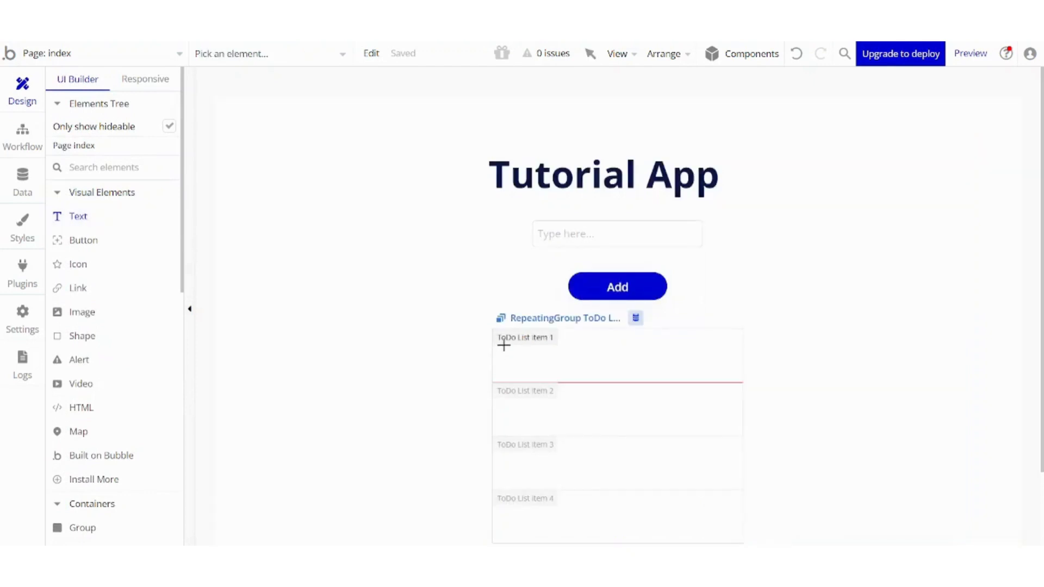
mouse_move(498, 333)
mouse_down()
mouse_move(524, 356)
mouse_move(564, 368)
mouse_up()
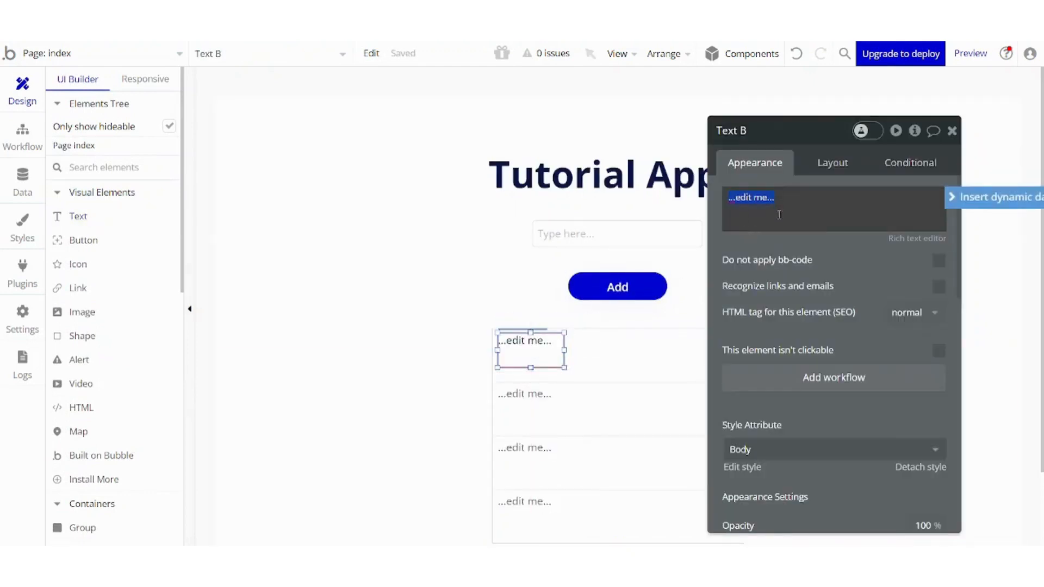
click(977, 197)
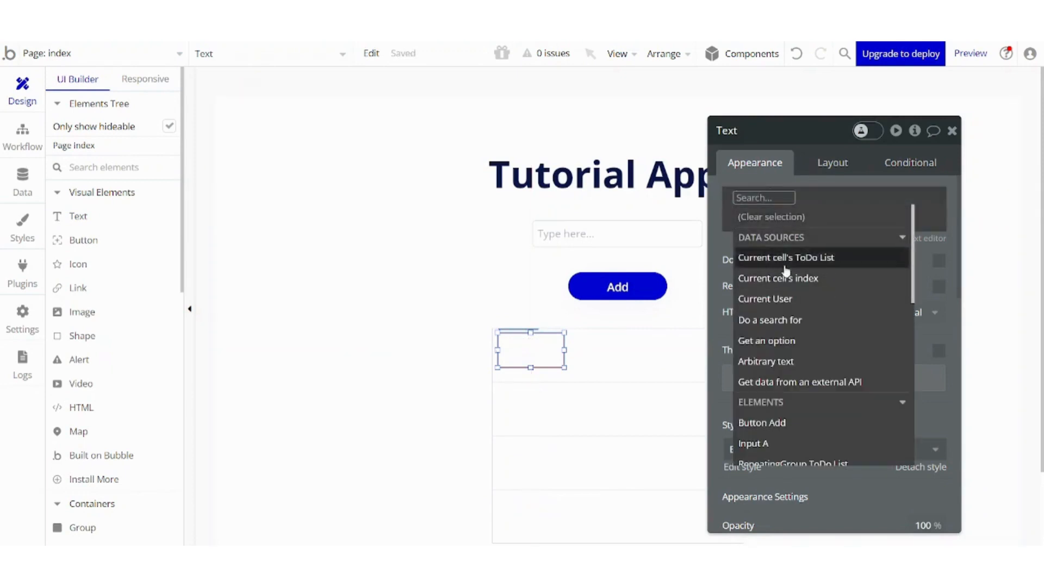
click(789, 322)
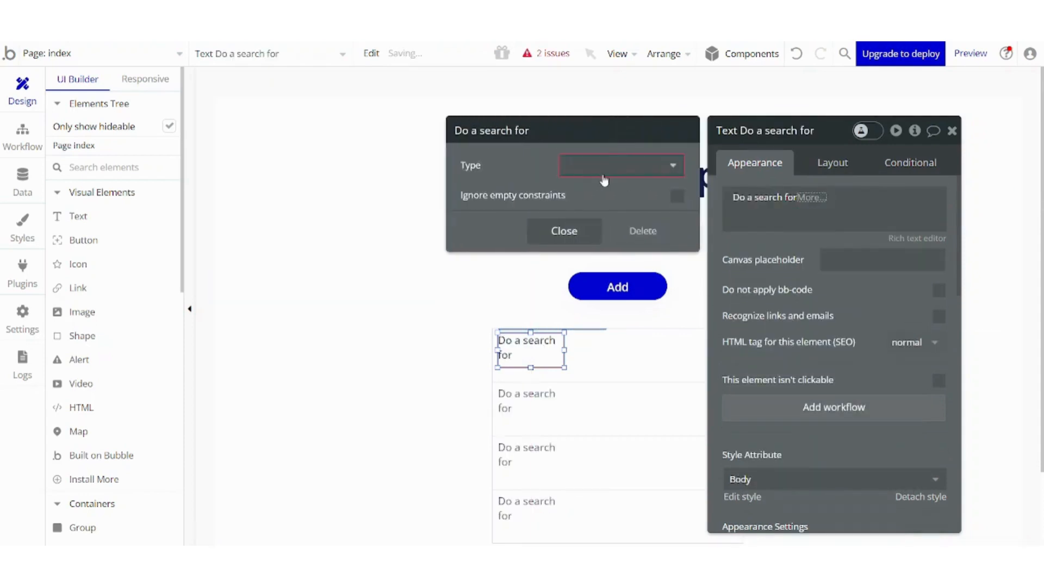
click(603, 227)
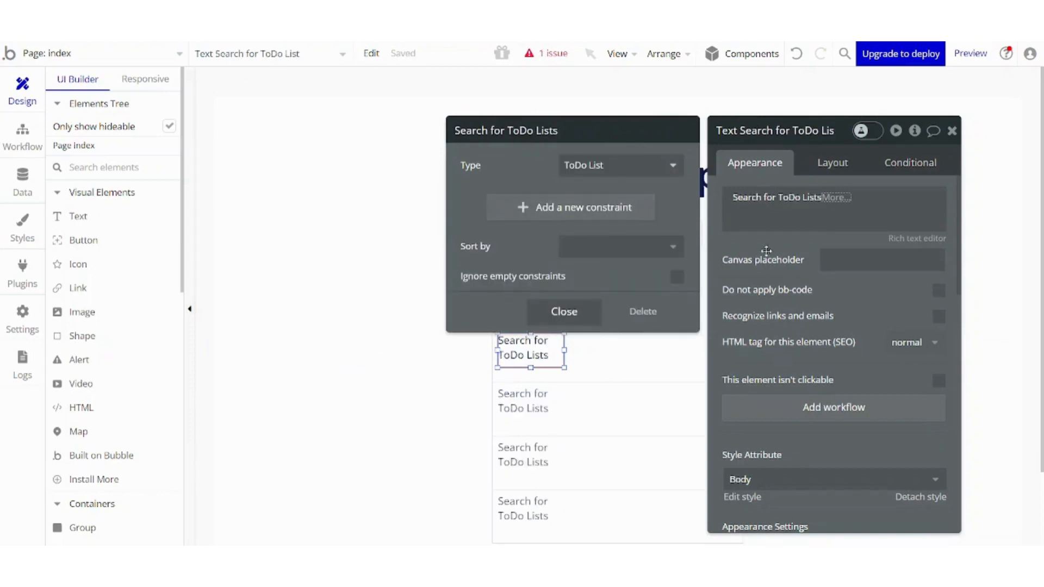
click(563, 216)
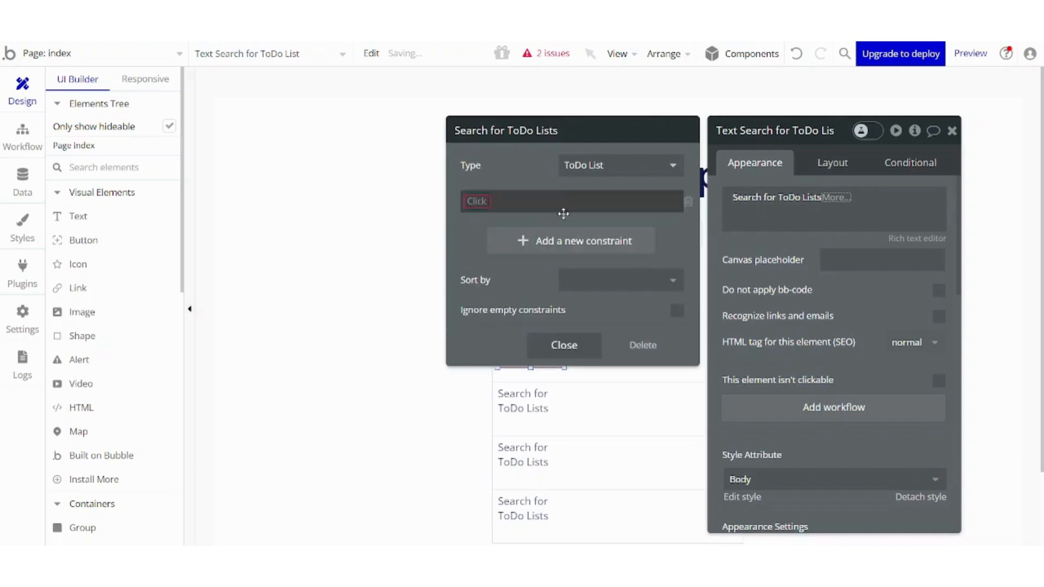
click(690, 206)
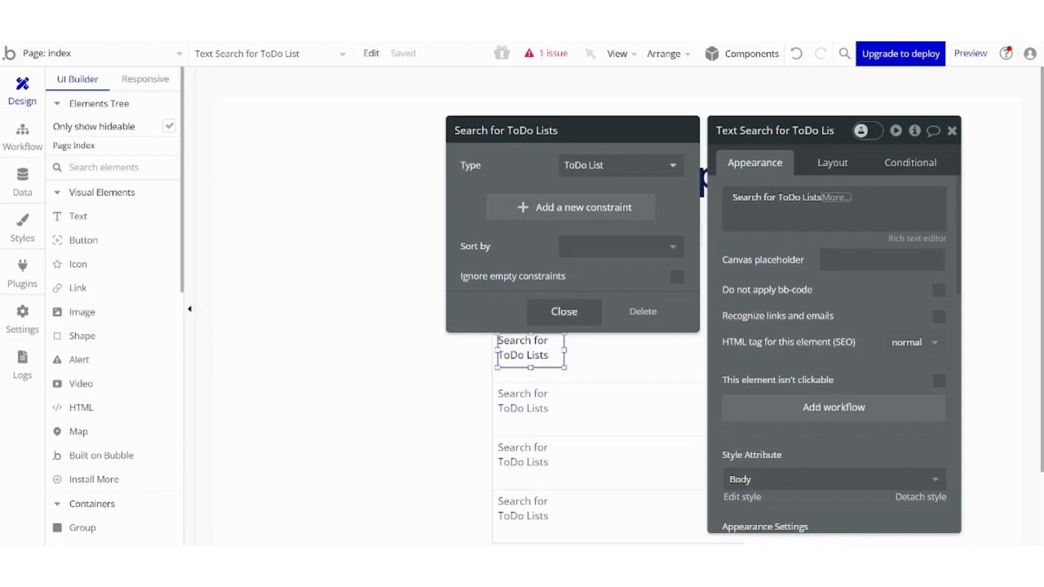
click(546, 53)
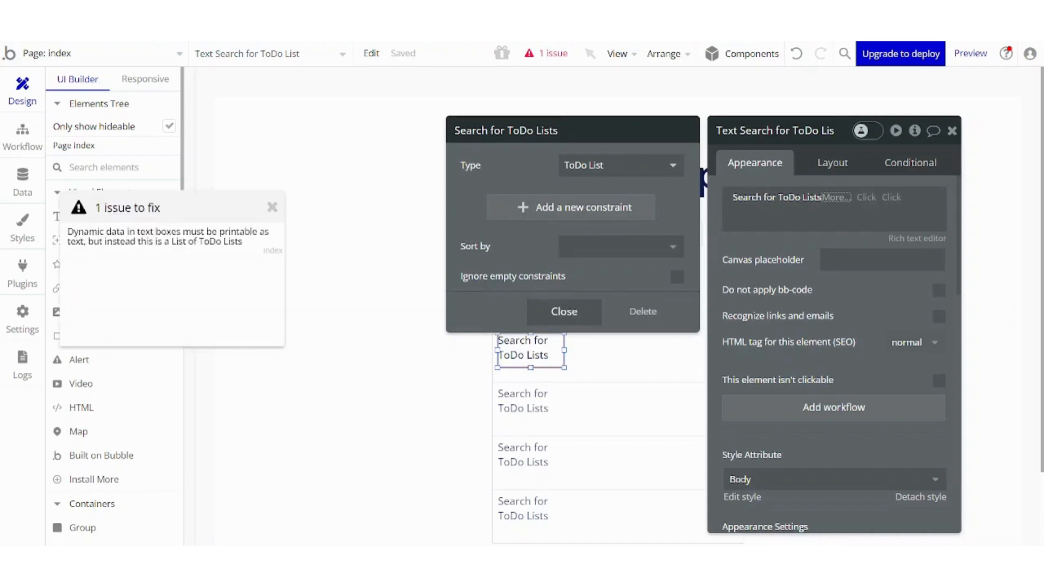
click(547, 54)
click(548, 54)
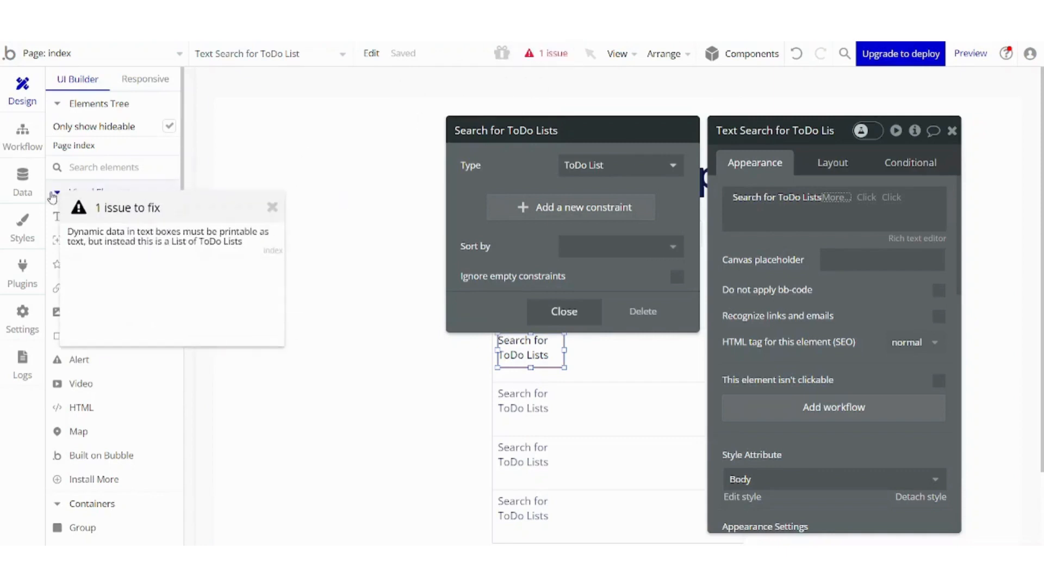
mouse_move(136, 247)
click(643, 311)
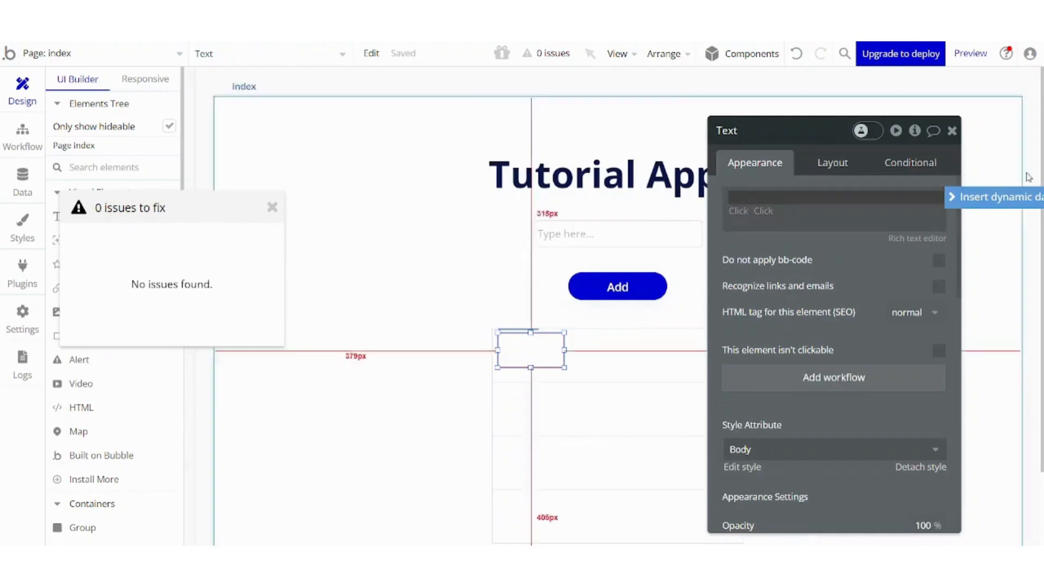
Set the text's dynamic content to the current cell's ToDo List's Item.
click(1017, 203)
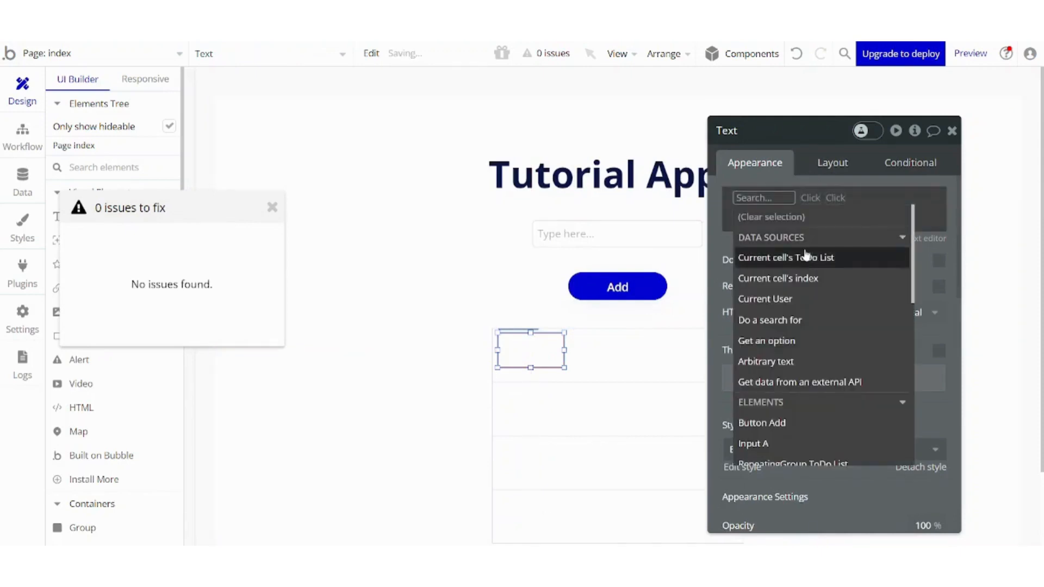
click(807, 259)
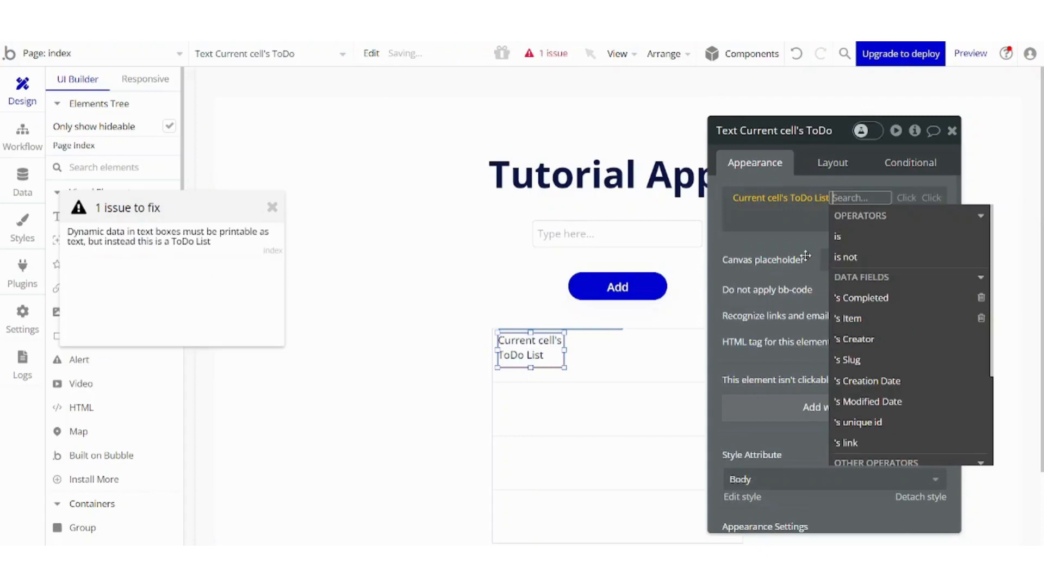
click(870, 320)
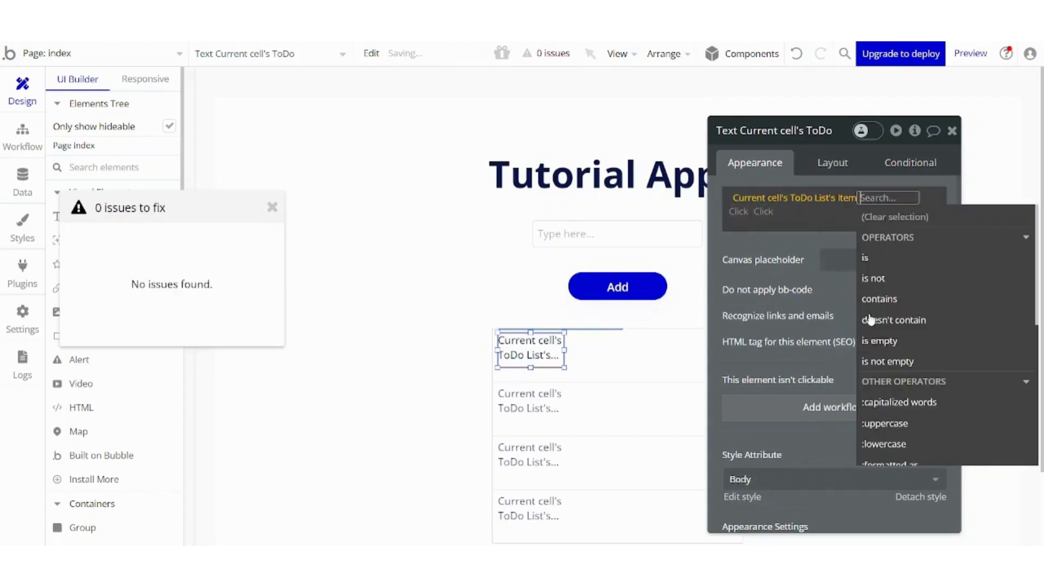
click(773, 221)
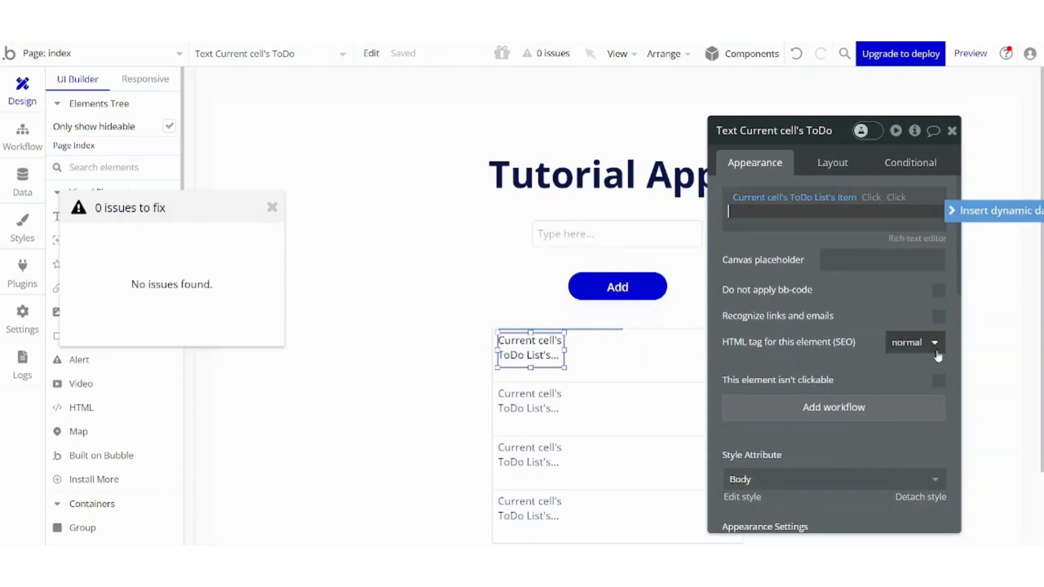
click(951, 132)
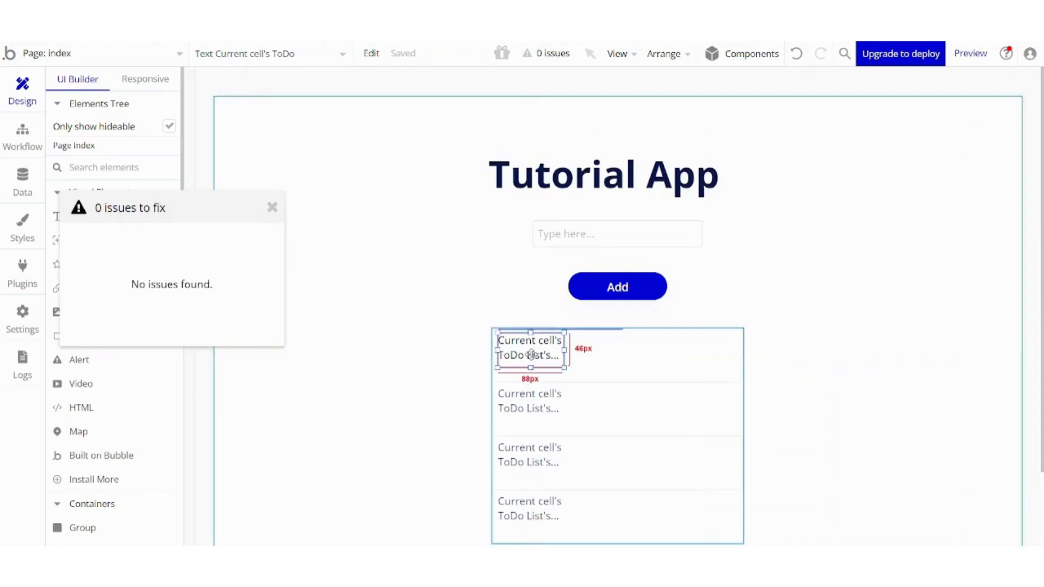
click(273, 213)
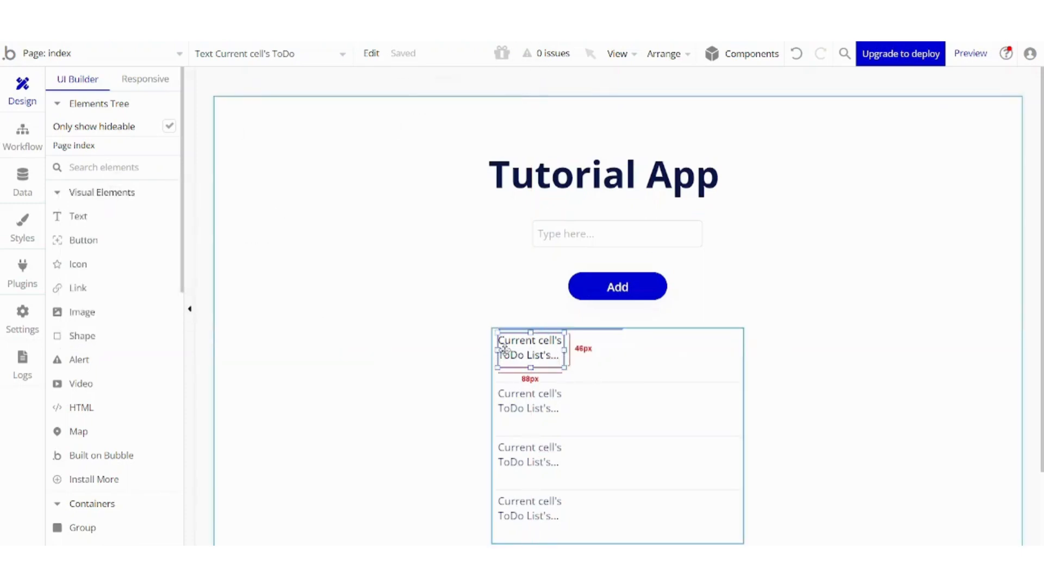
Place a button in the first cell to the right of the item text.
click(99, 241)
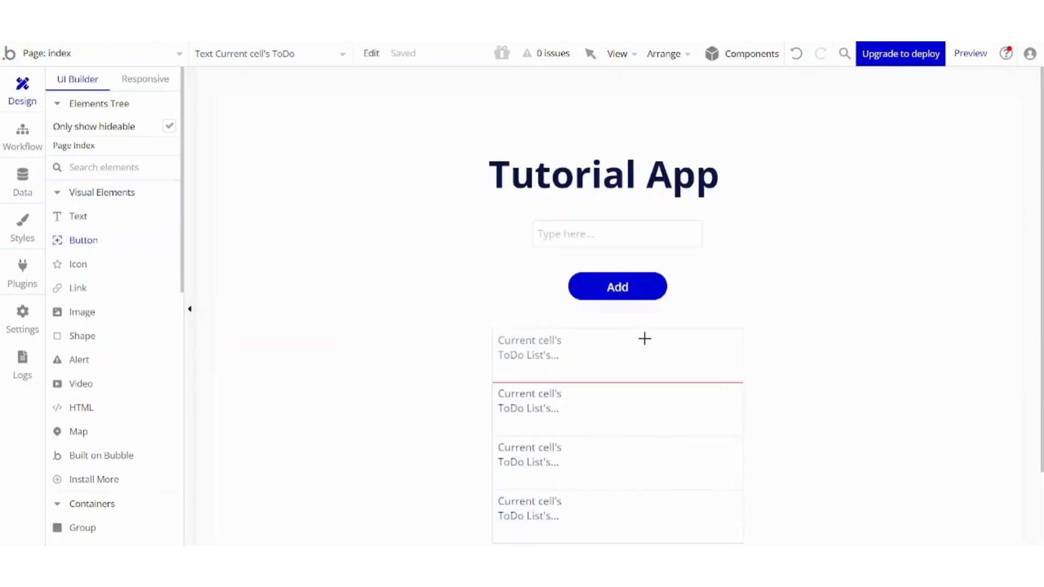
drag(645, 338, 728, 368)
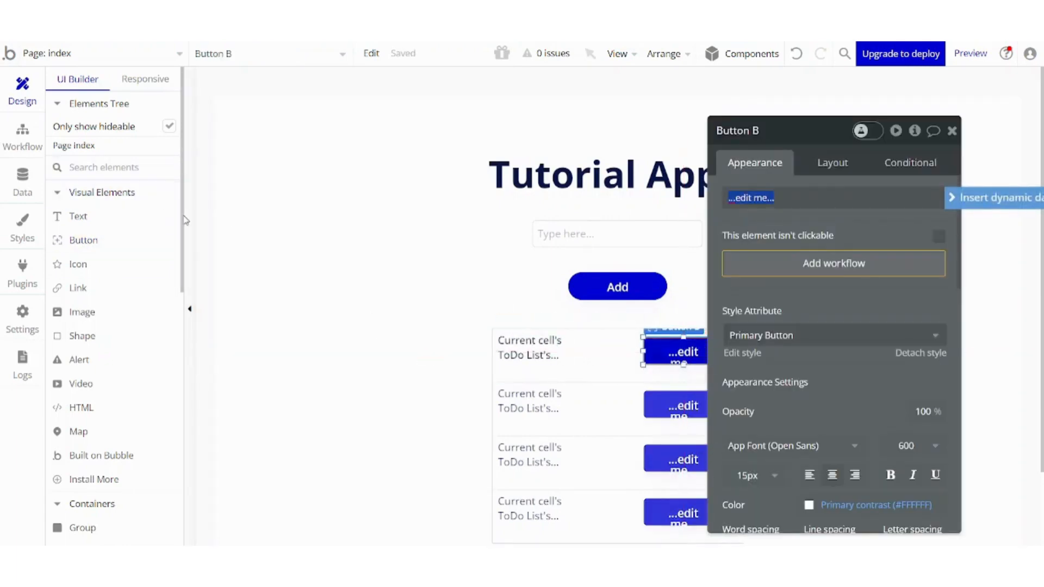
Set the new button's label to Completed.
click(188, 241)
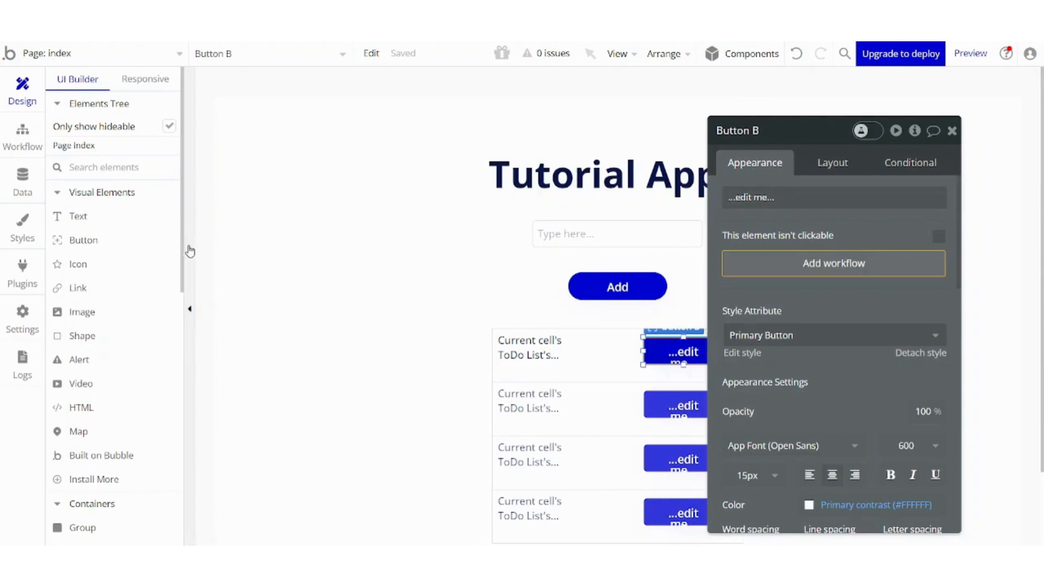
drag(189, 251, 191, 322)
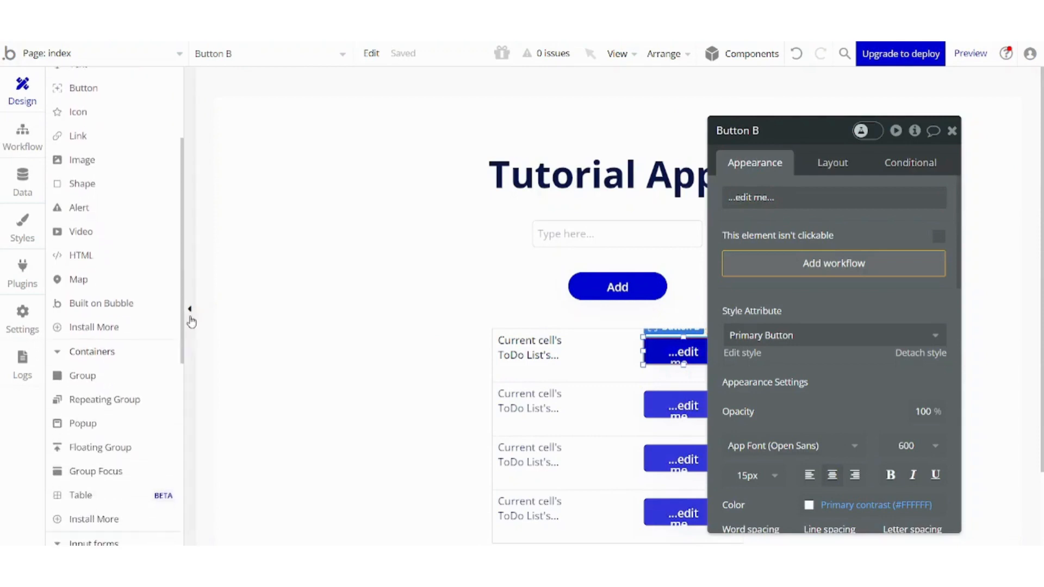
double_click(658, 350)
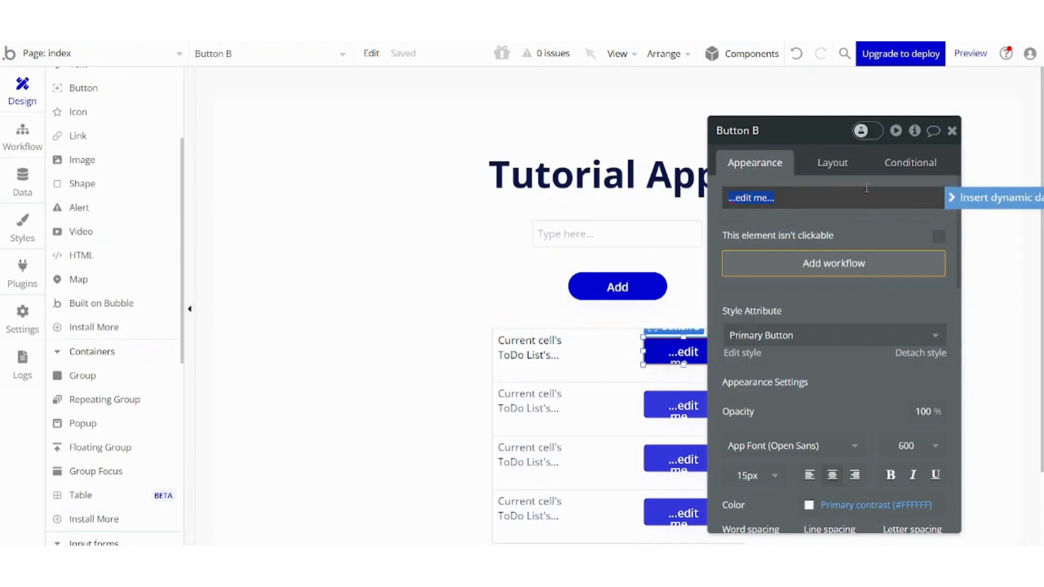
text(Completed)
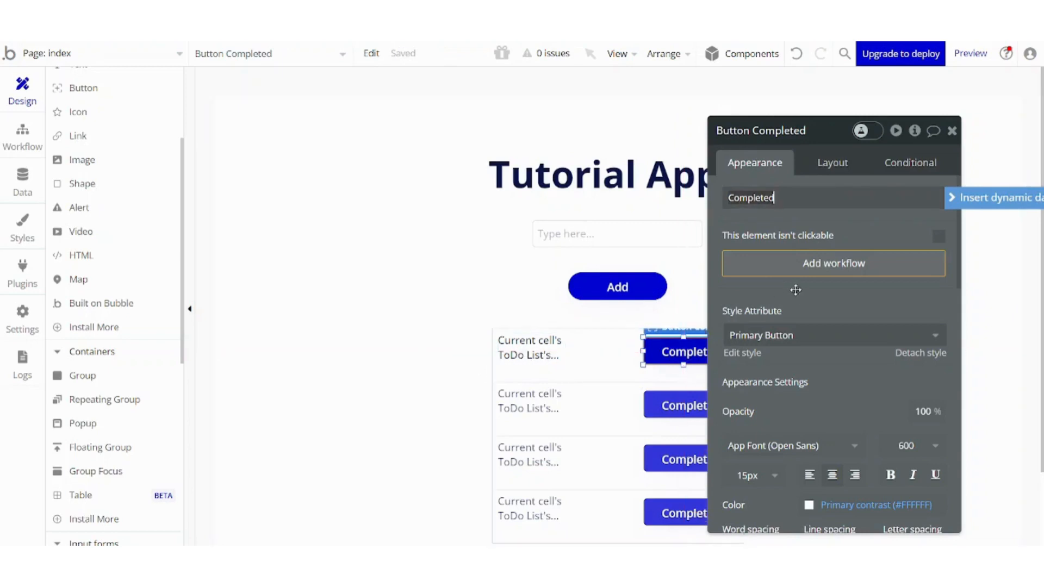
Start a workflow for the Completed button with a Make changes to thing action on the current cell's ToDo List.
click(797, 271)
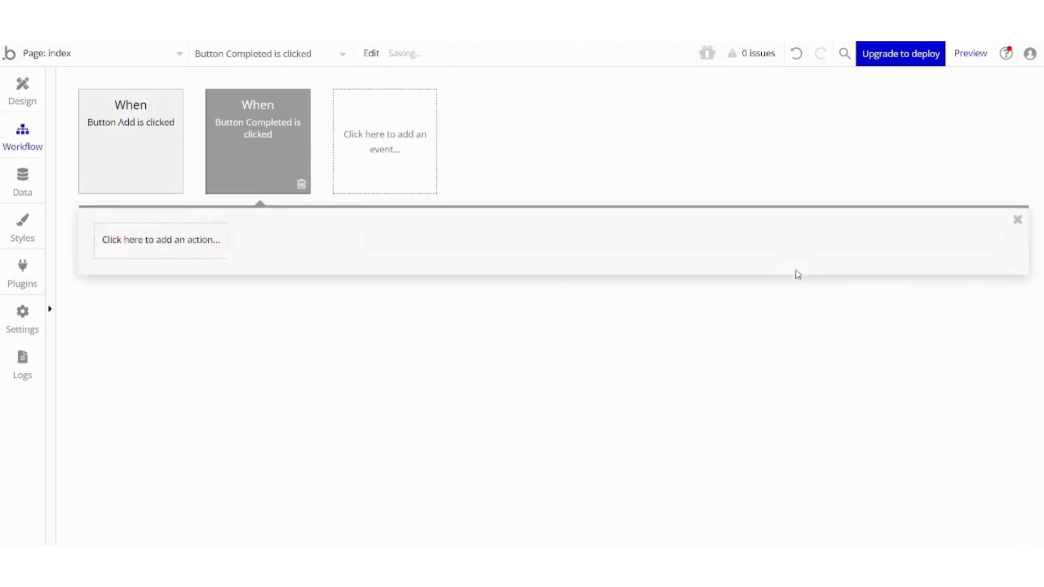
click(162, 252)
click(163, 348)
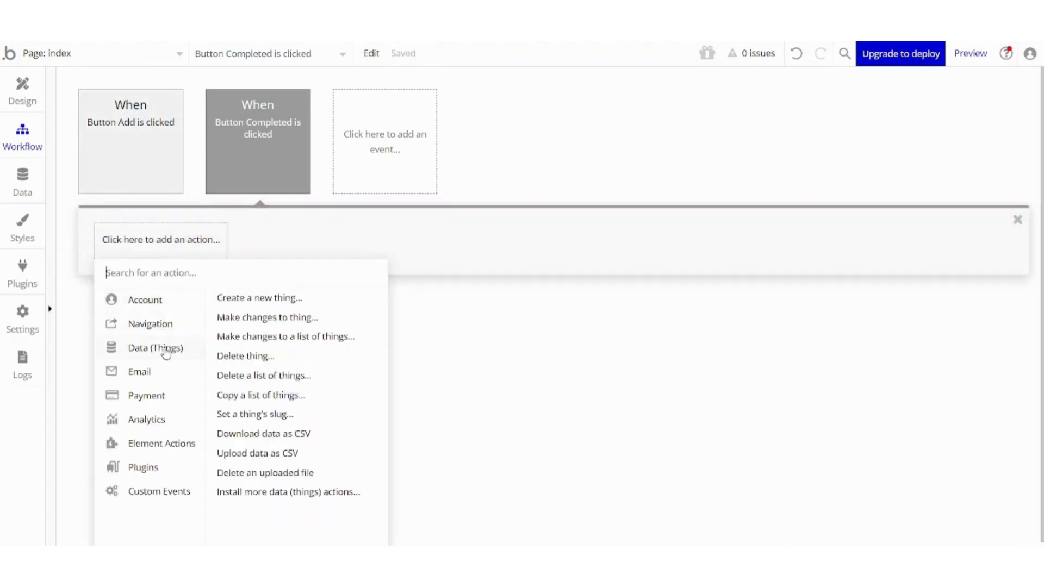
mouse_move(301, 341)
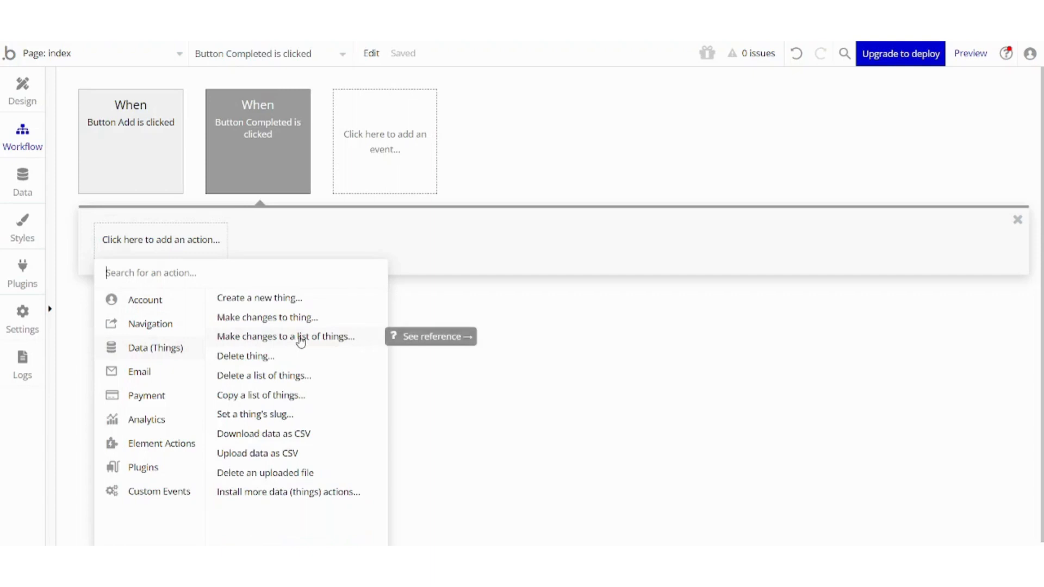
click(276, 321)
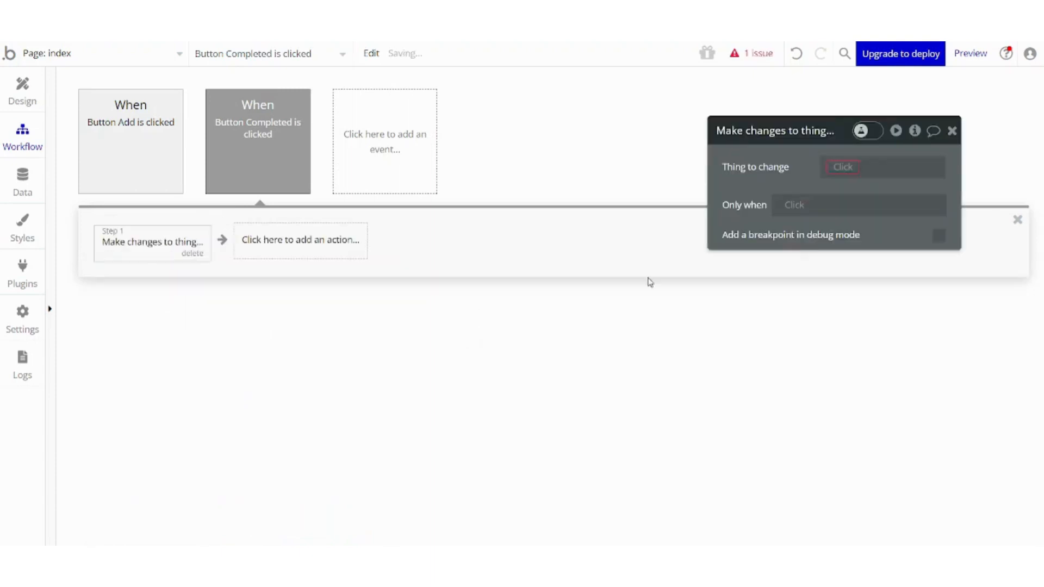
click(842, 170)
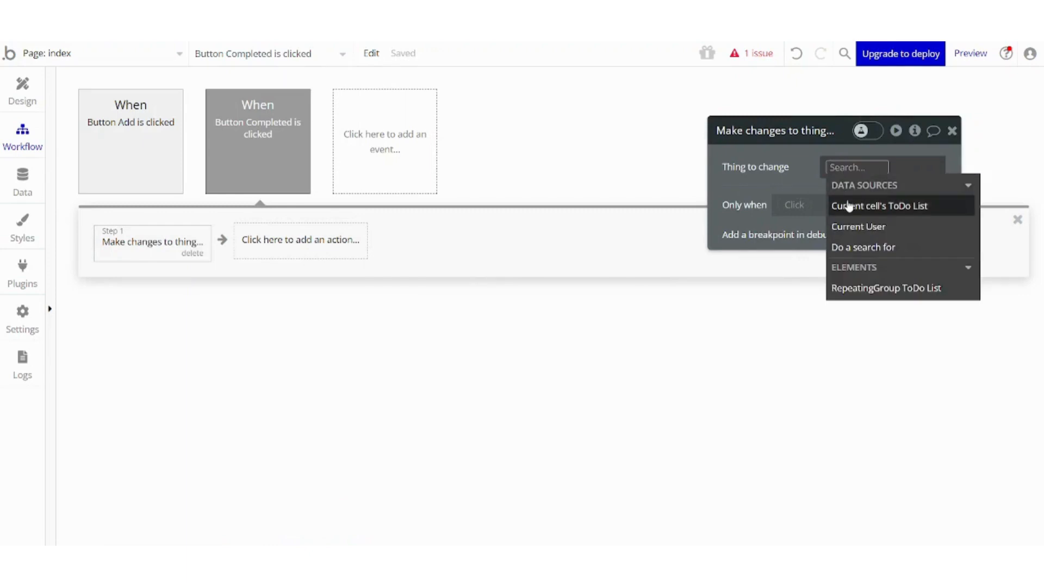
click(863, 209)
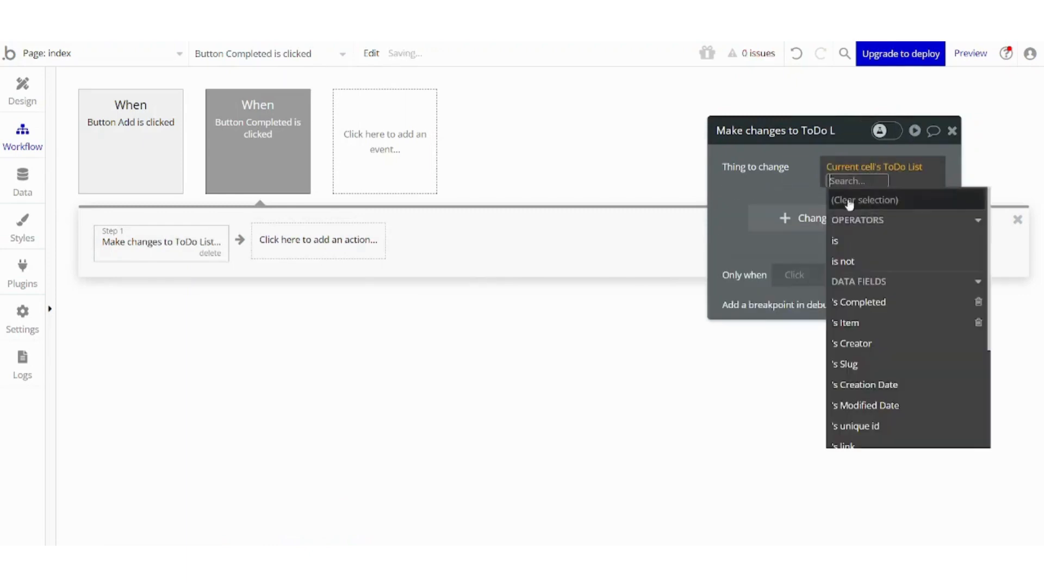
Make the action change the Completed field to "yes" and close the action editor.
click(798, 217)
click(799, 210)
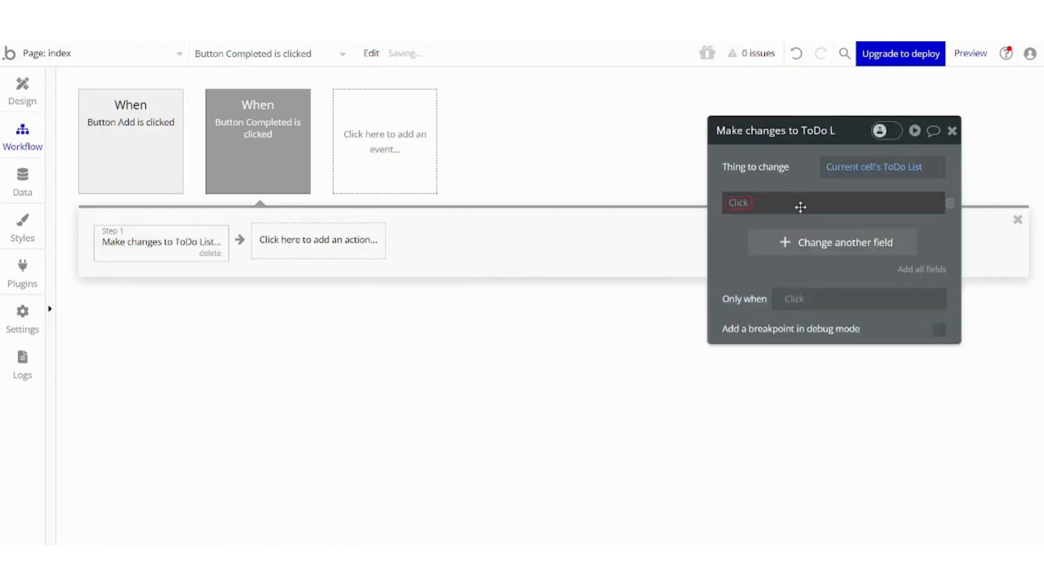
click(737, 209)
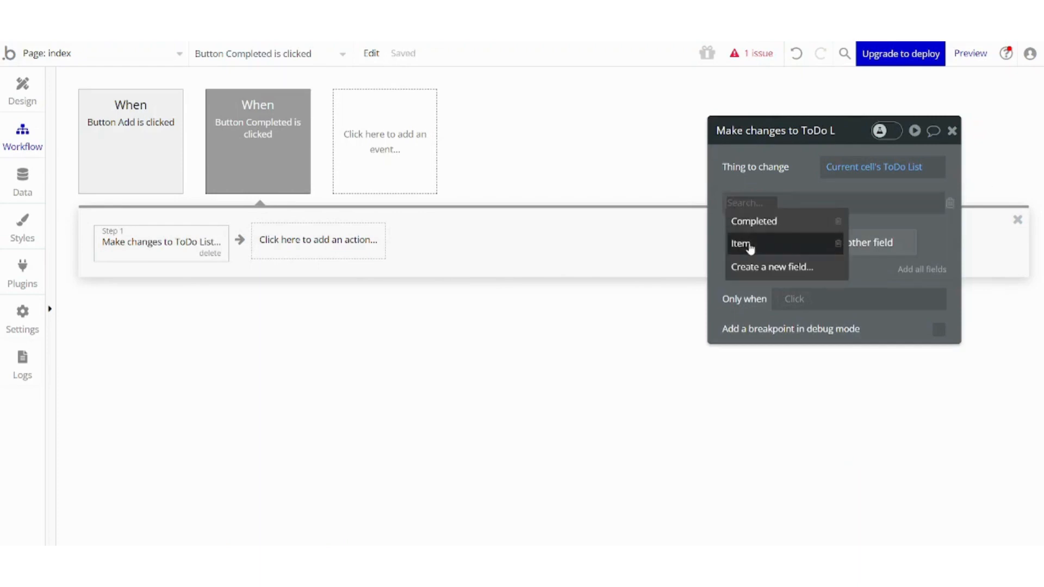
click(760, 220)
click(804, 209)
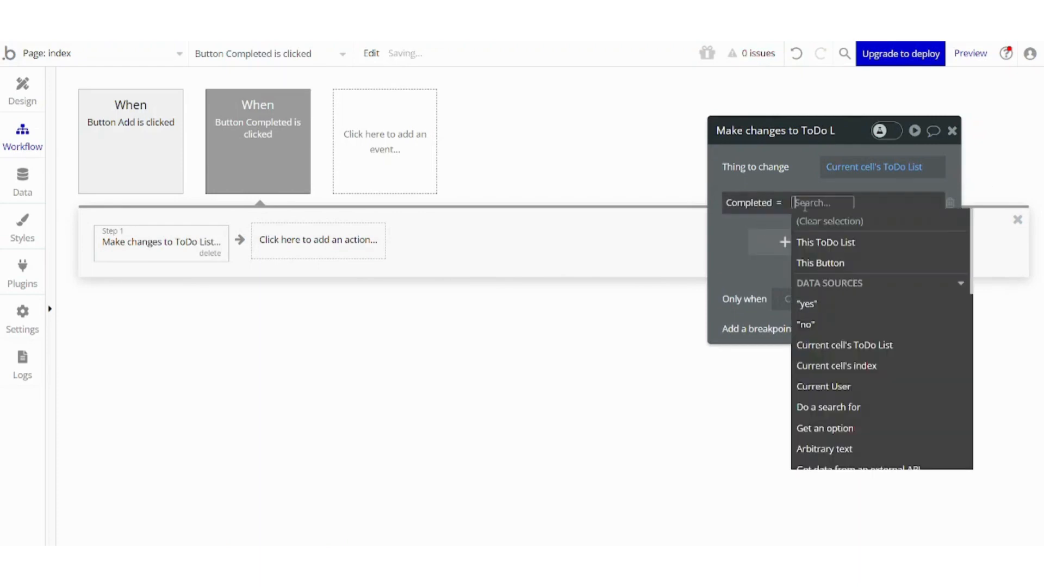
click(828, 315)
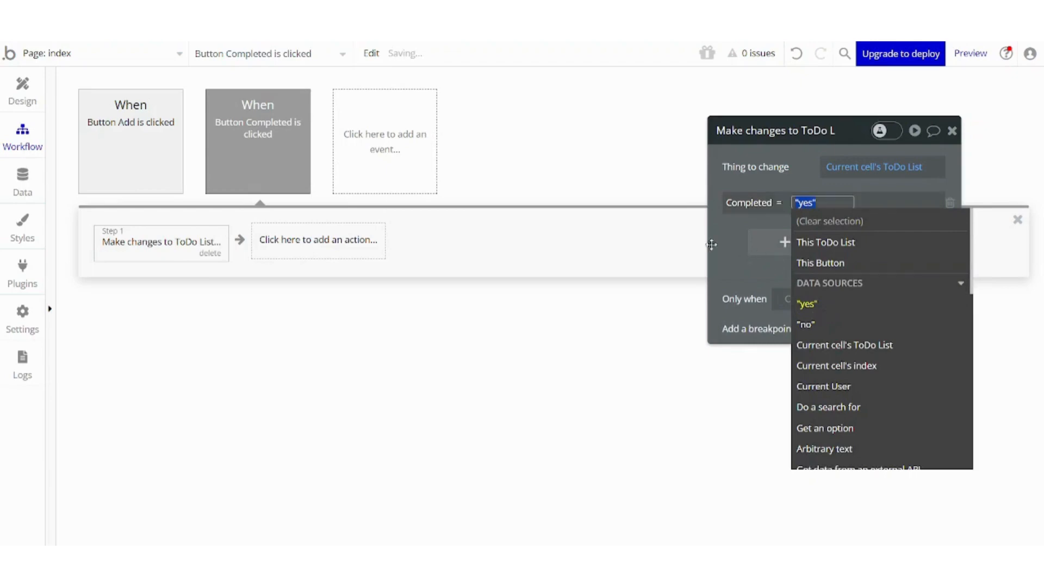
click(951, 130)
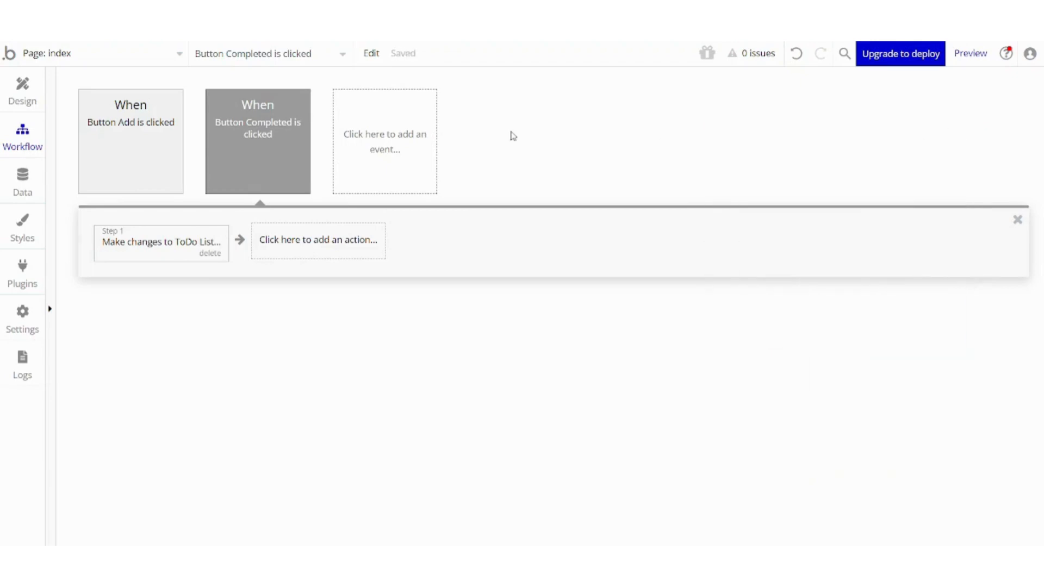
Add a constraint to the repeating group's ToDo List search so only items with Completed = "no" are listed.
click(16, 104)
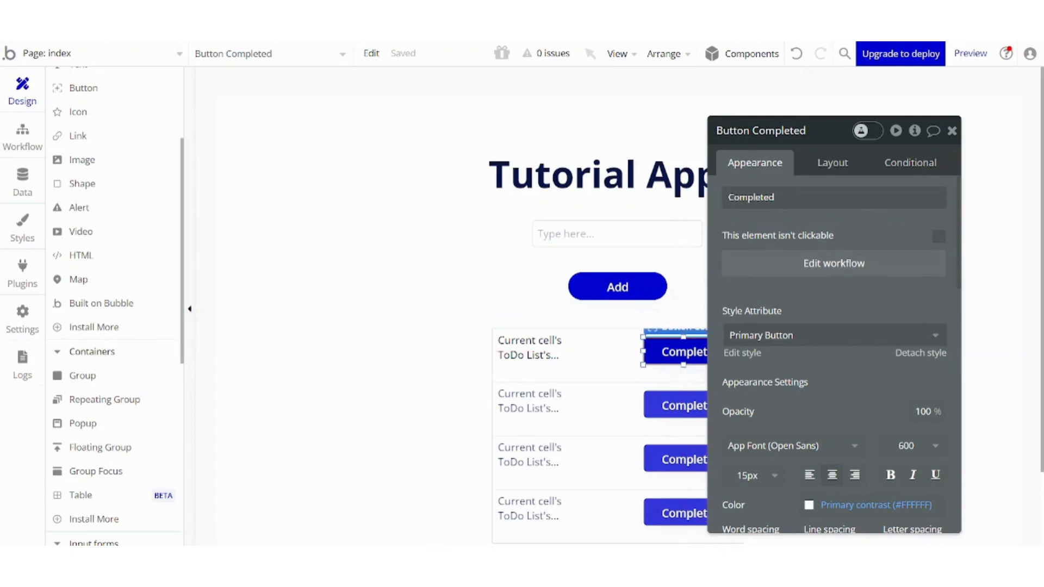
click(1030, 234)
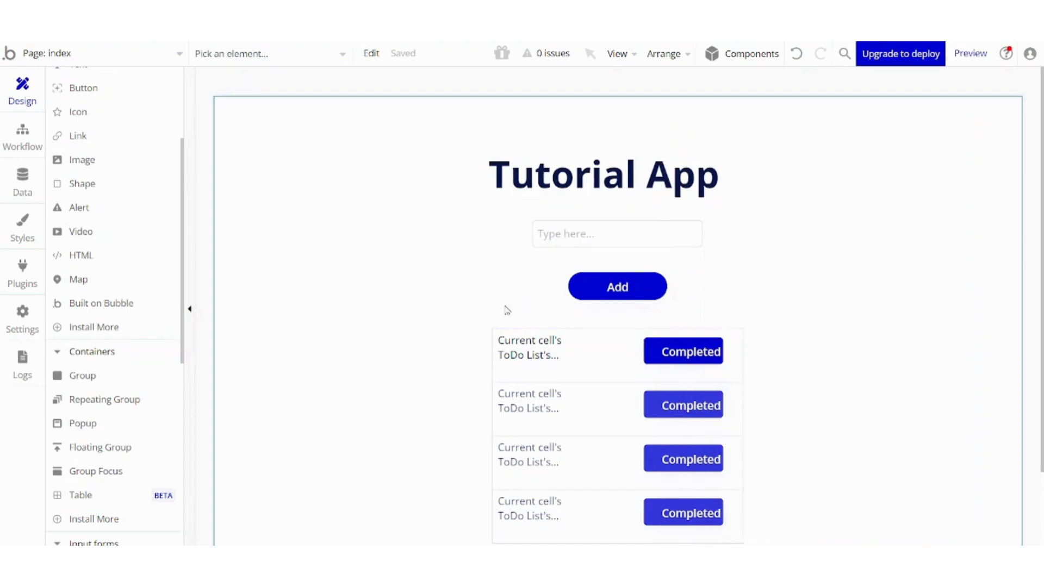
double_click(595, 364)
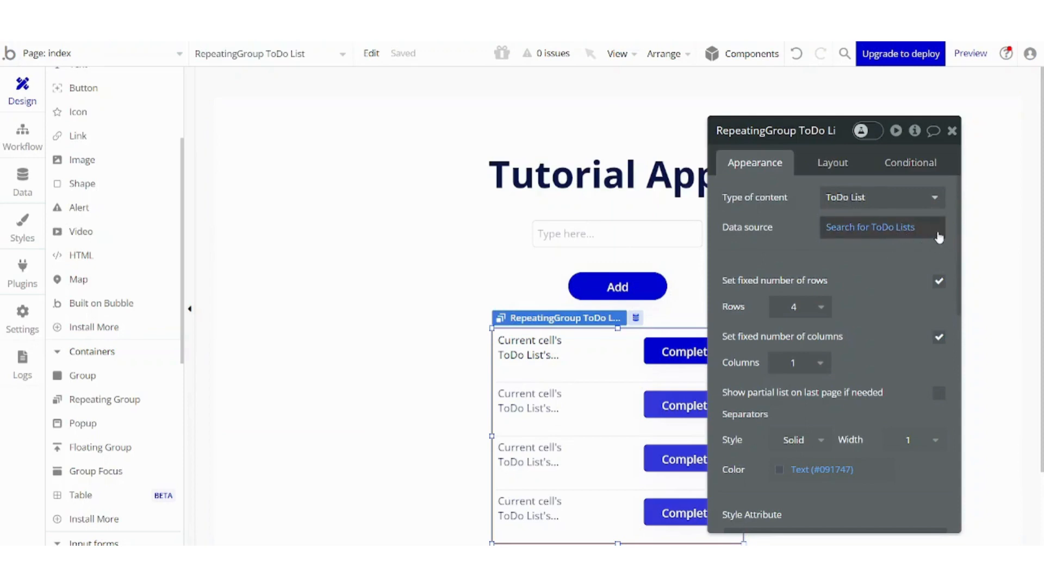
click(885, 229)
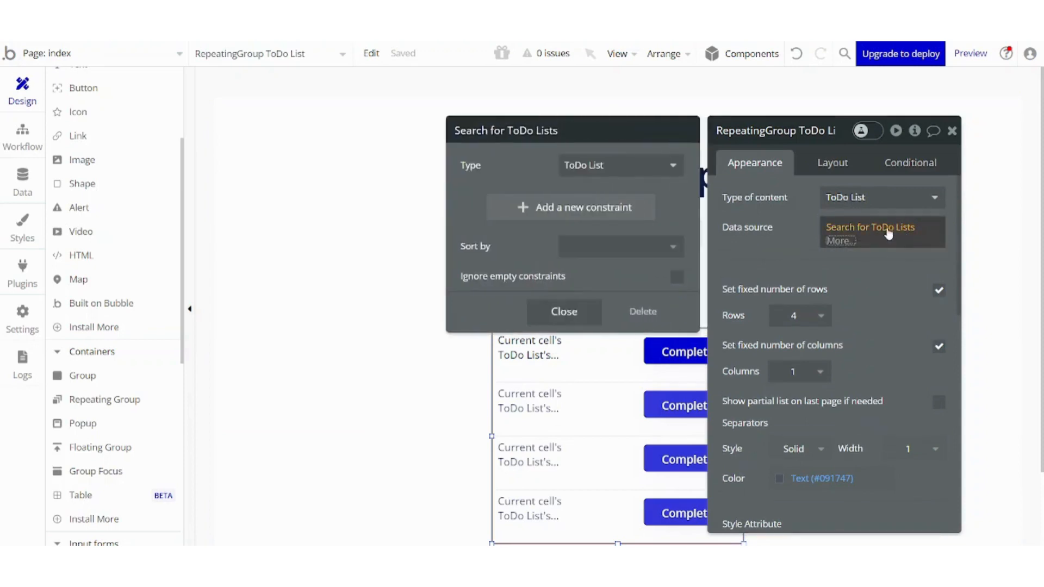
click(607, 218)
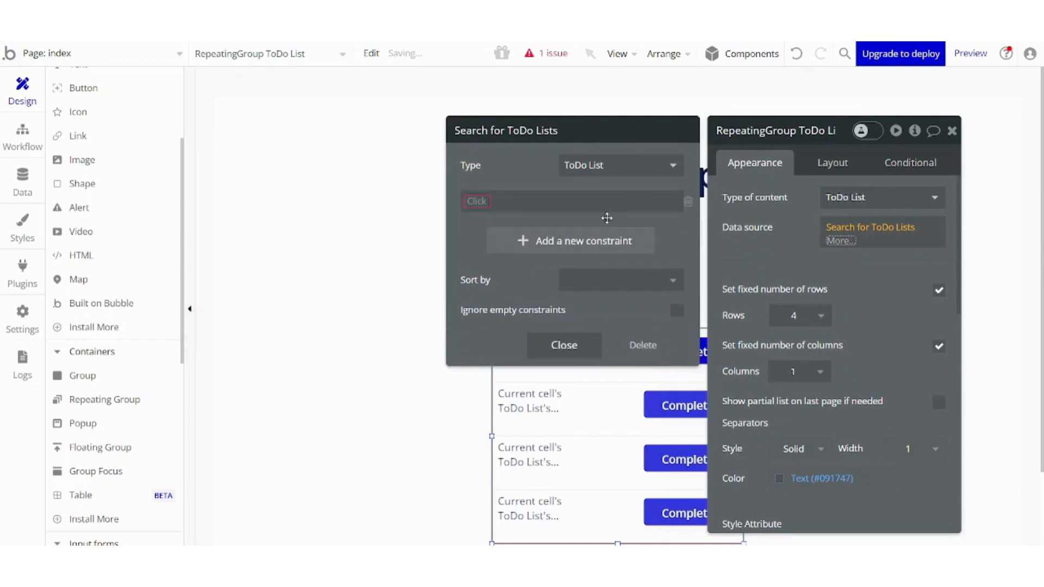
click(486, 204)
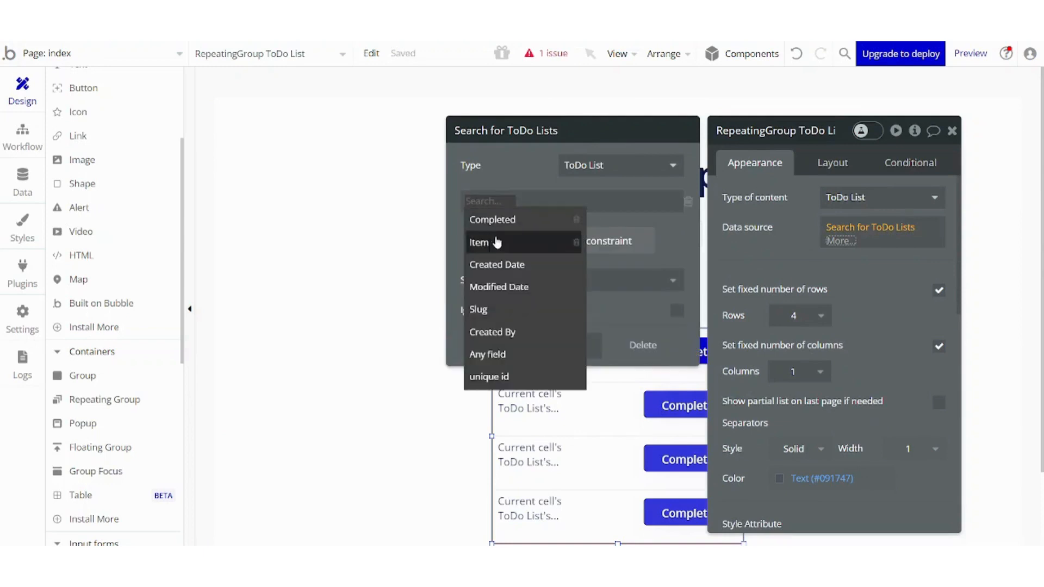
click(495, 219)
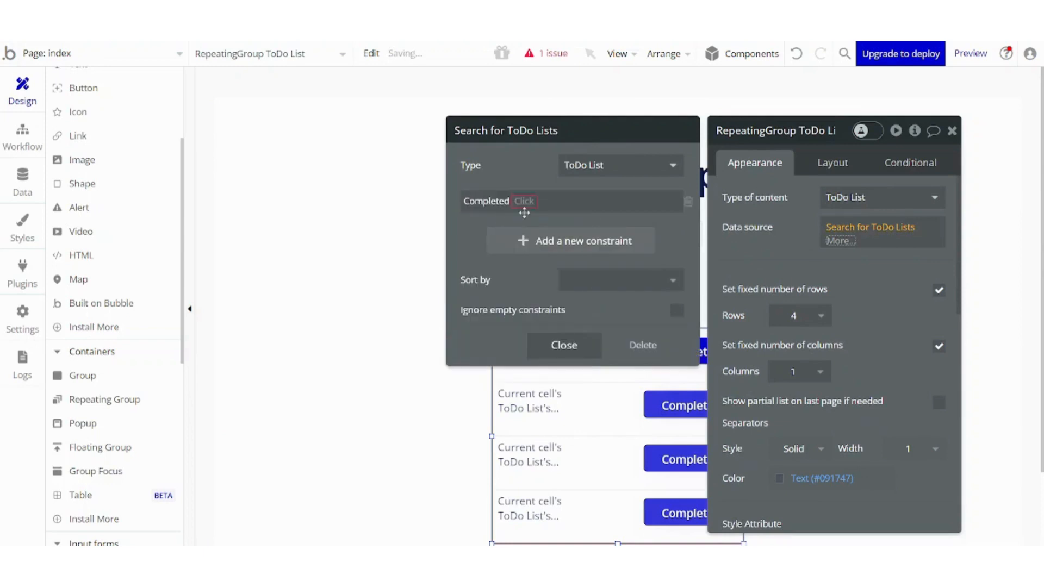
click(525, 202)
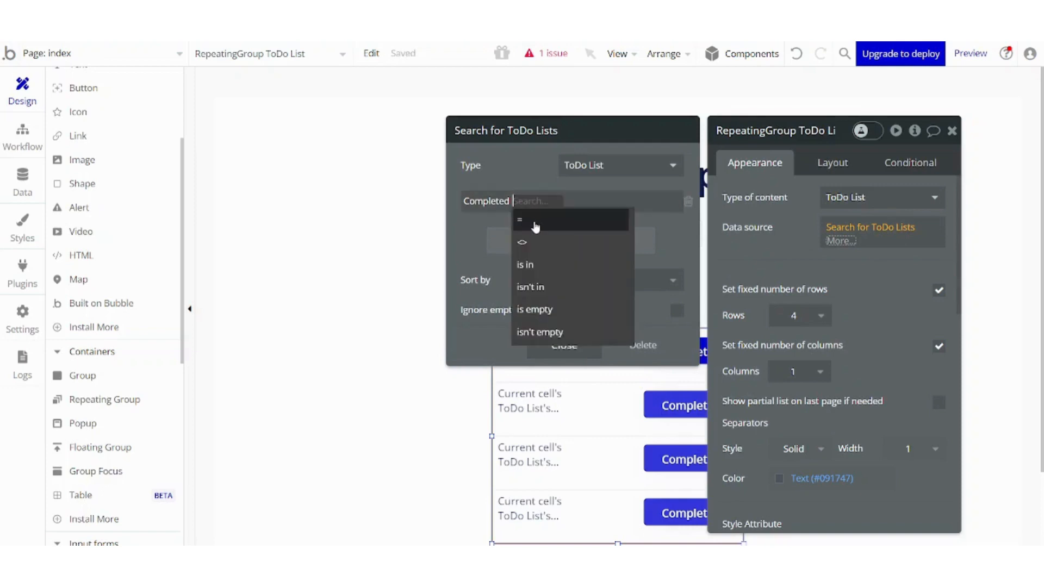
click(532, 220)
click(543, 204)
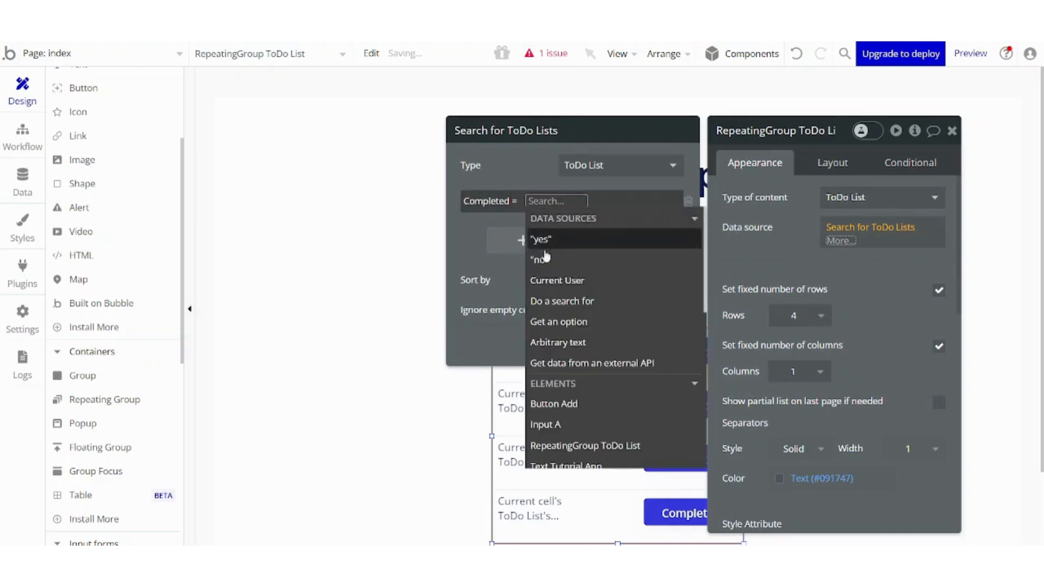
click(546, 264)
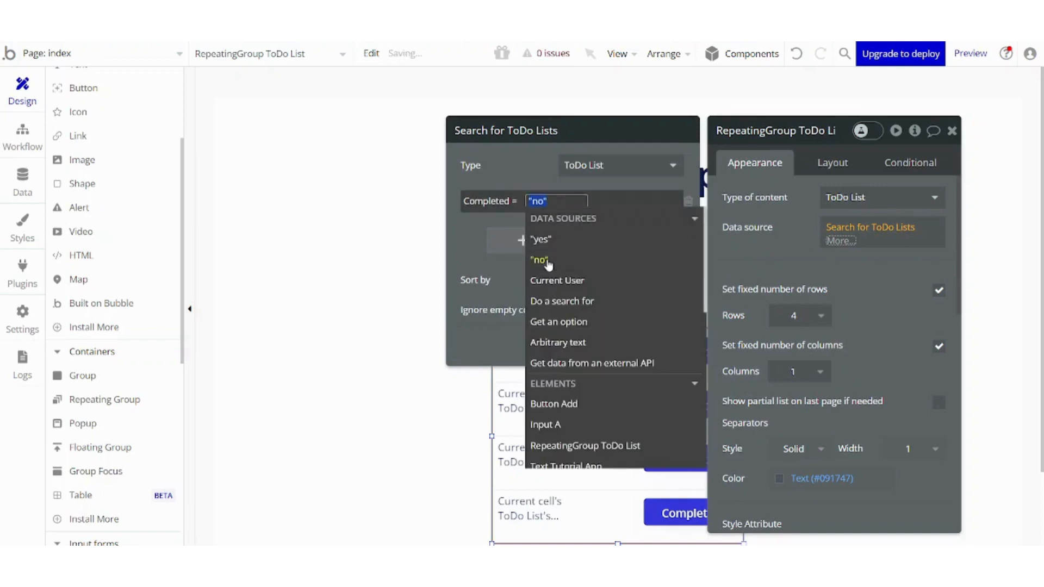
click(502, 159)
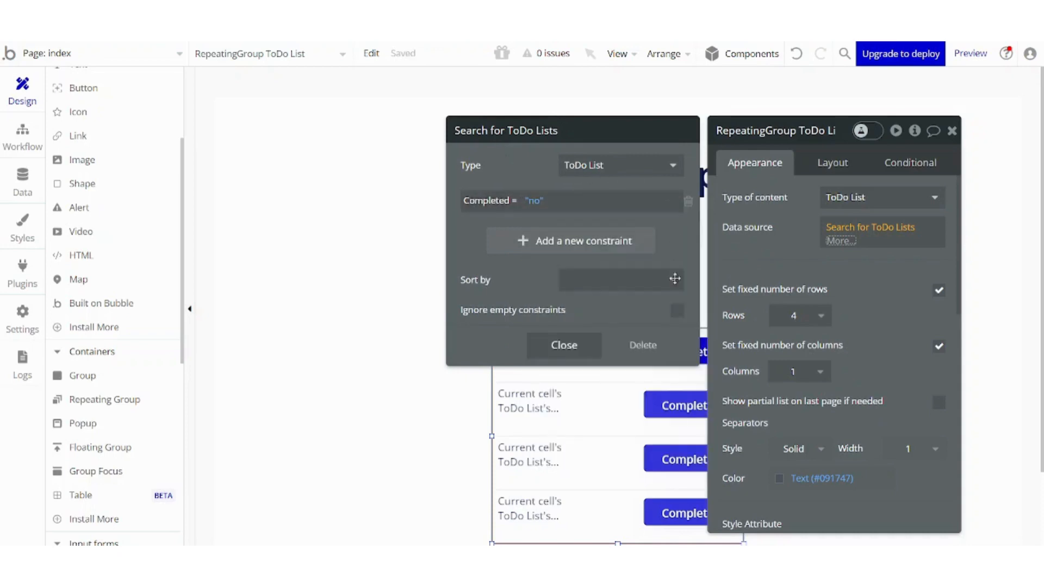
click(563, 344)
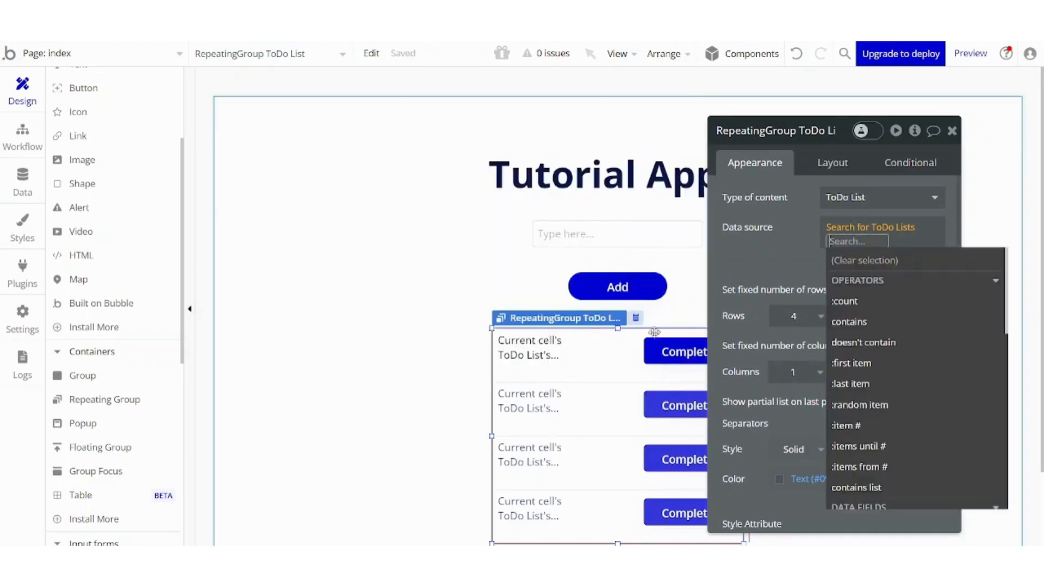
click(952, 132)
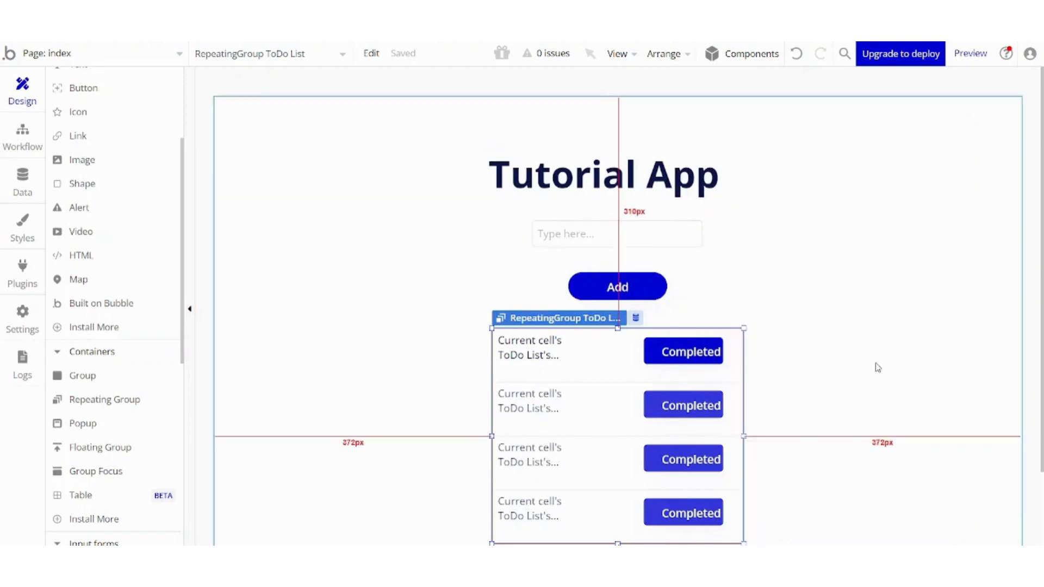
Center the Completed button horizontally, then move it back toward the cell's right side.
click(677, 362)
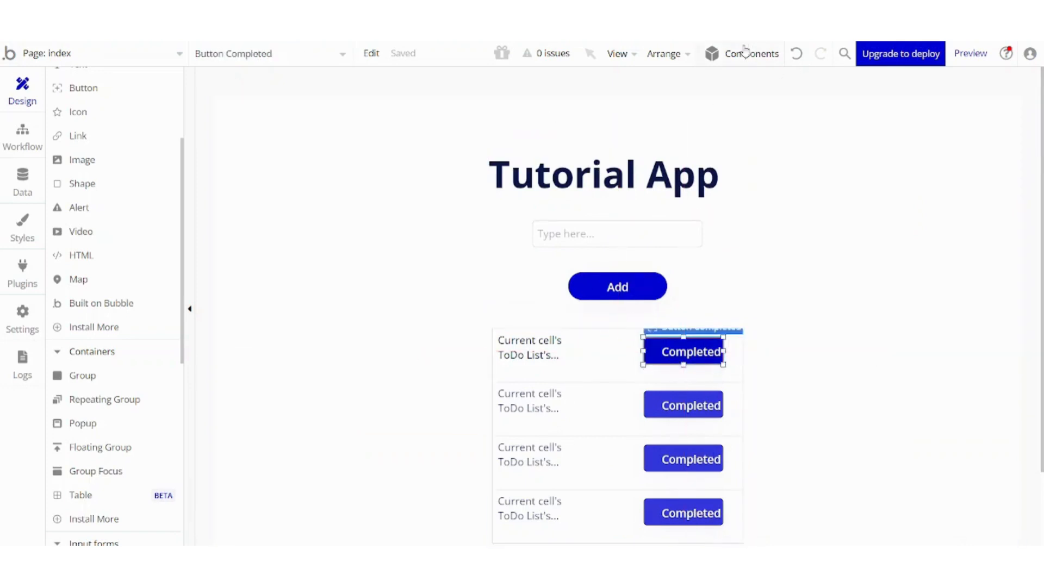
click(680, 54)
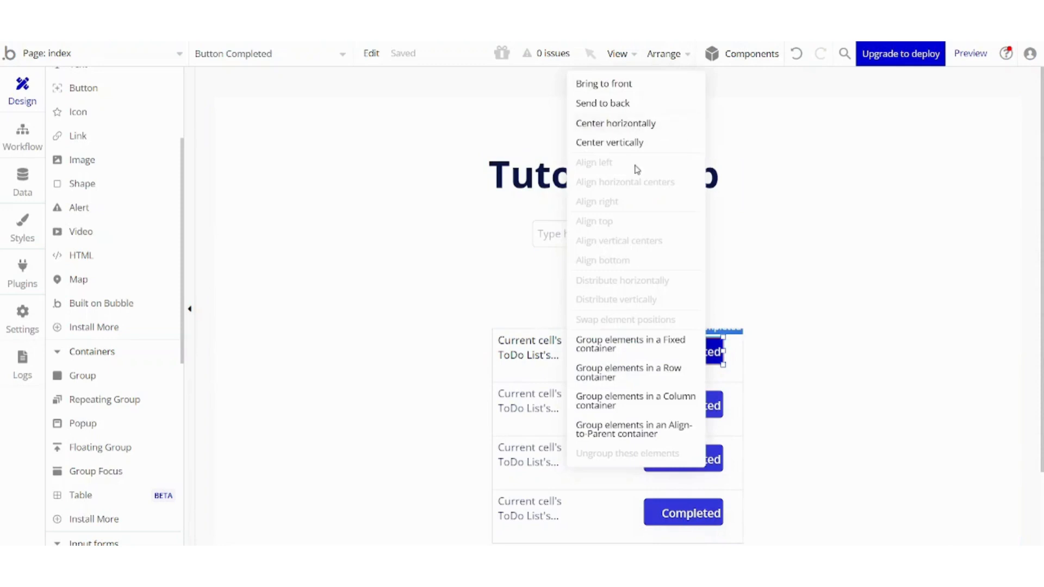
click(611, 124)
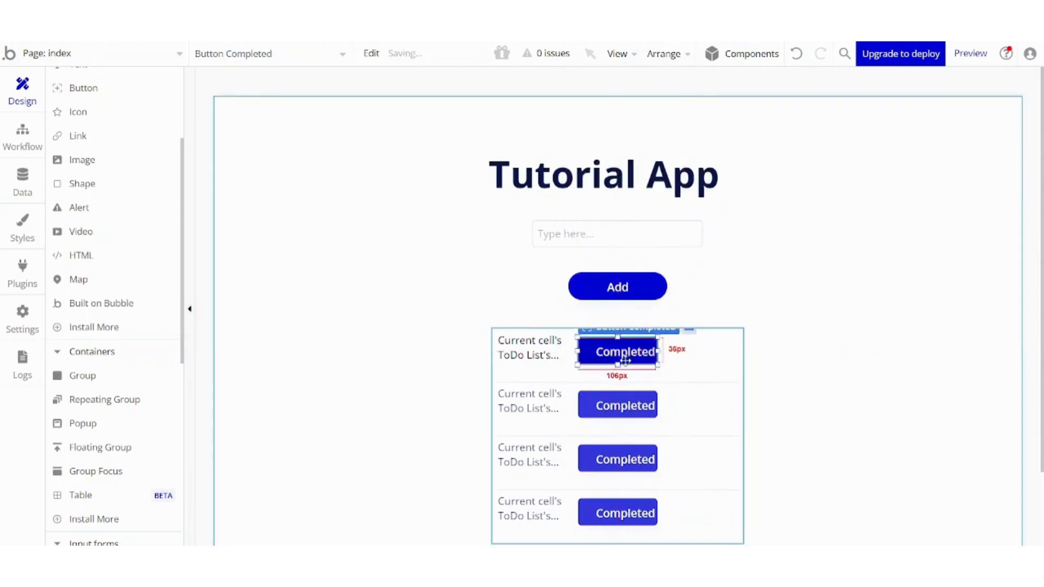
drag(618, 352, 680, 353)
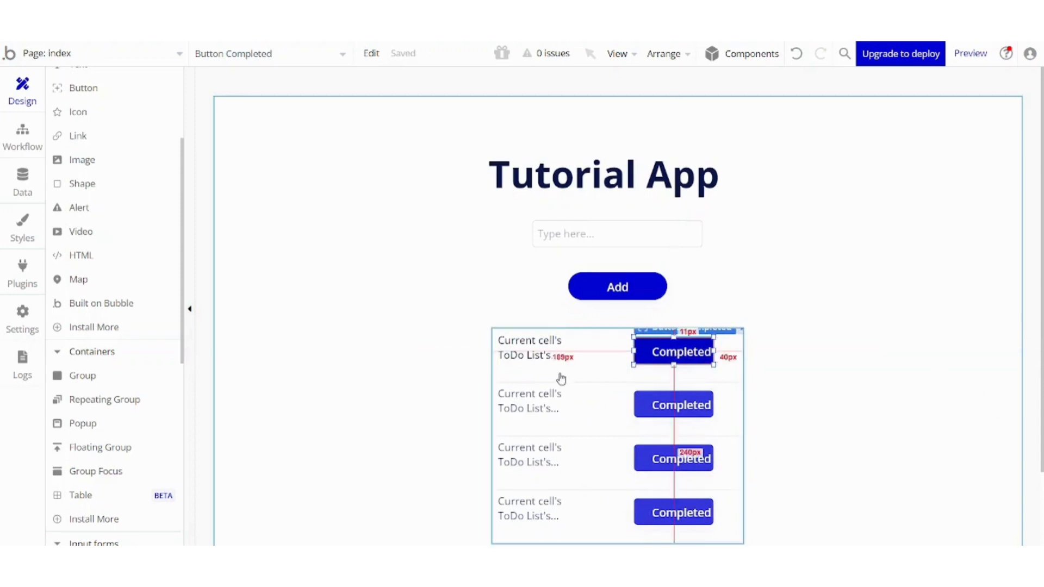
drag(719, 363, 721, 364)
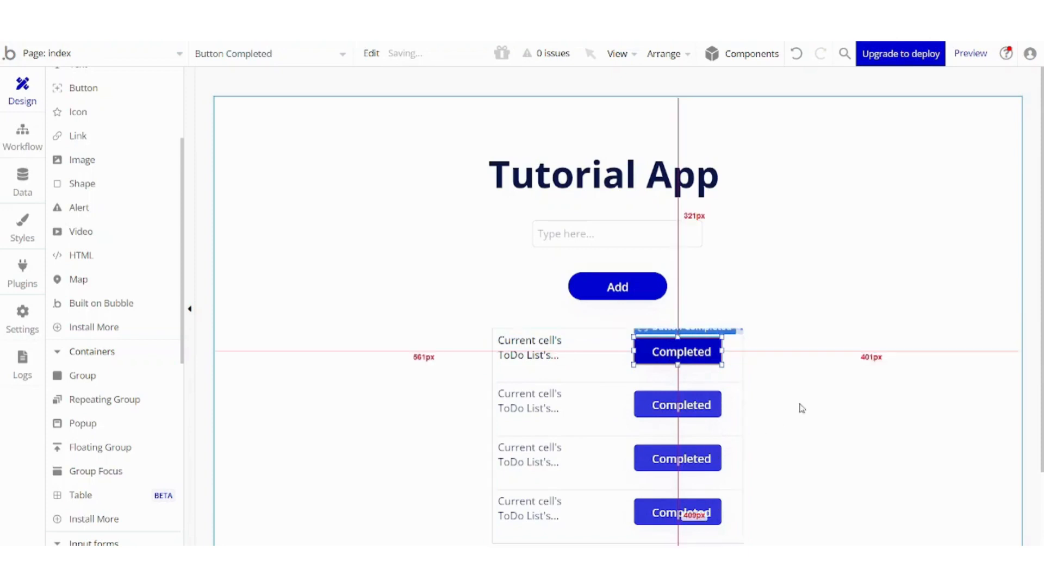
Open the app in preview and add a to-do item "Laundry".
click(963, 56)
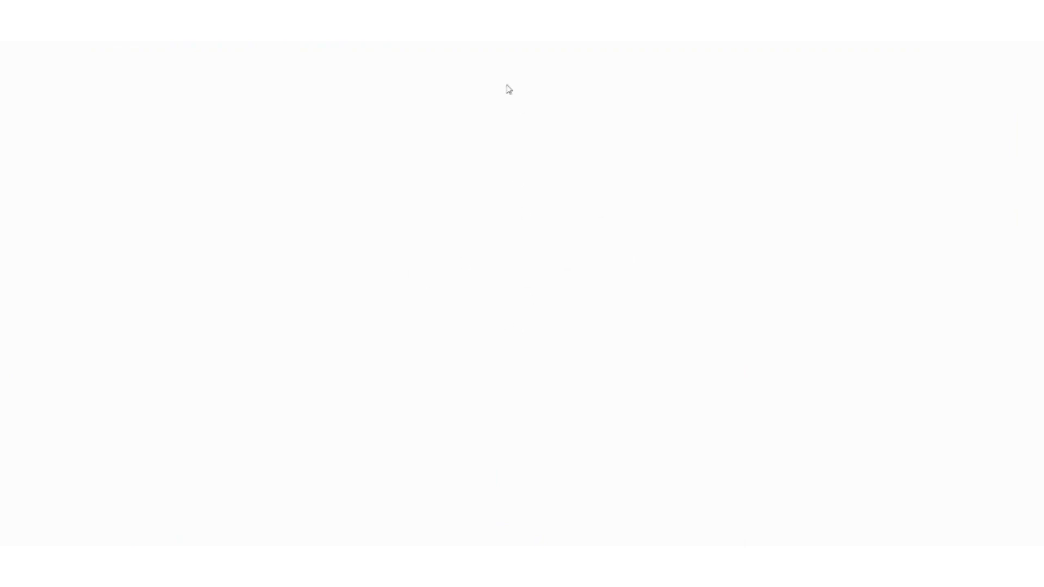
click(501, 168)
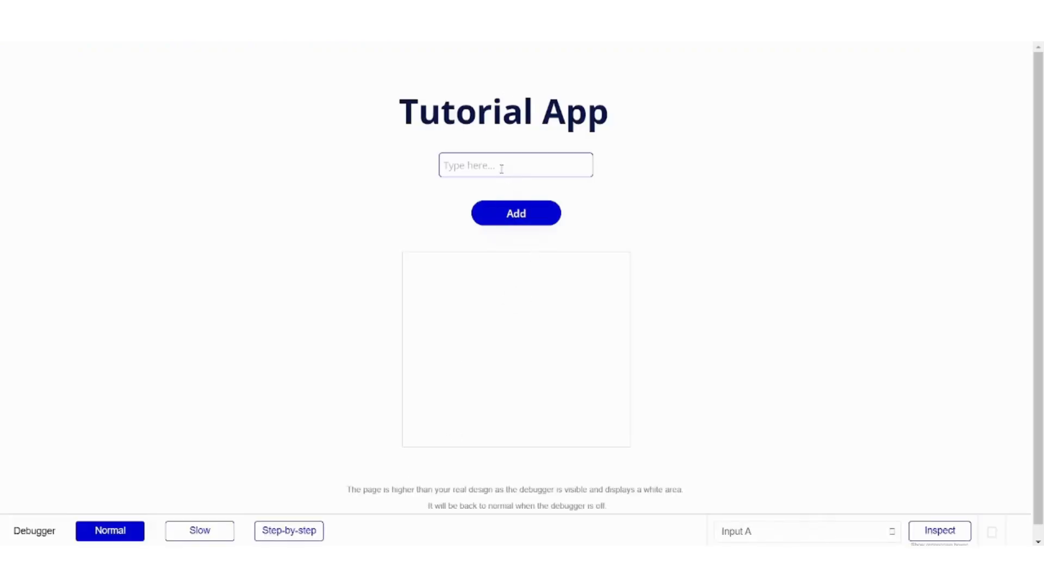
text(Laundry)
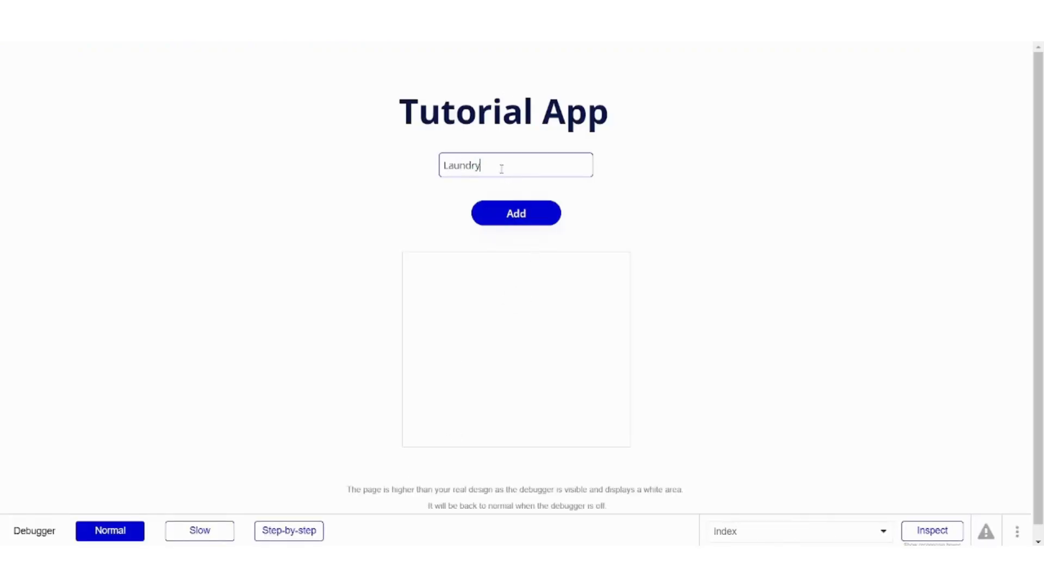
click(513, 213)
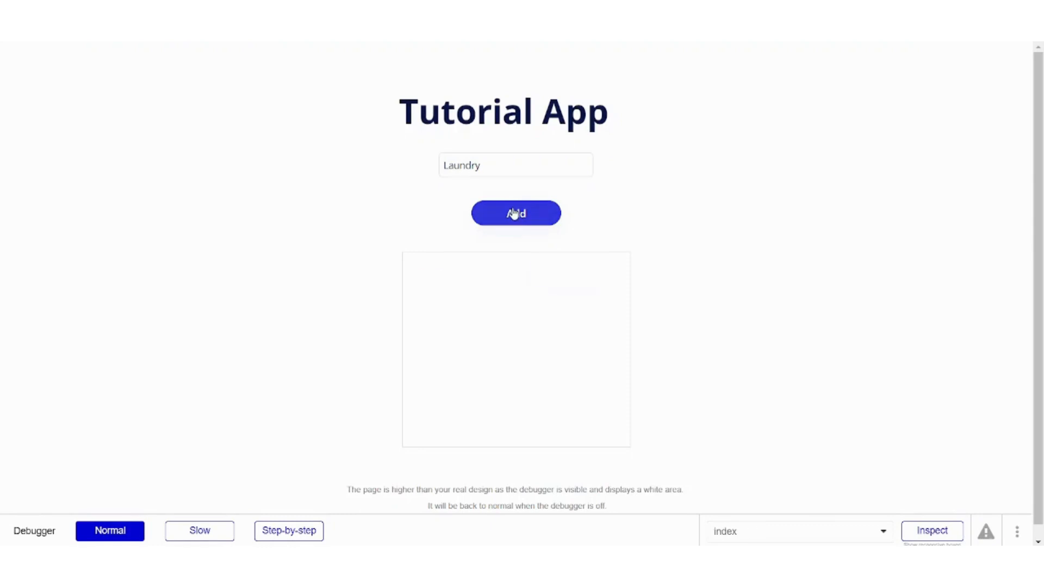
Replace the input text with "Cooking" and add it as a second to-do item.
double_click(495, 167)
text(Cooking)
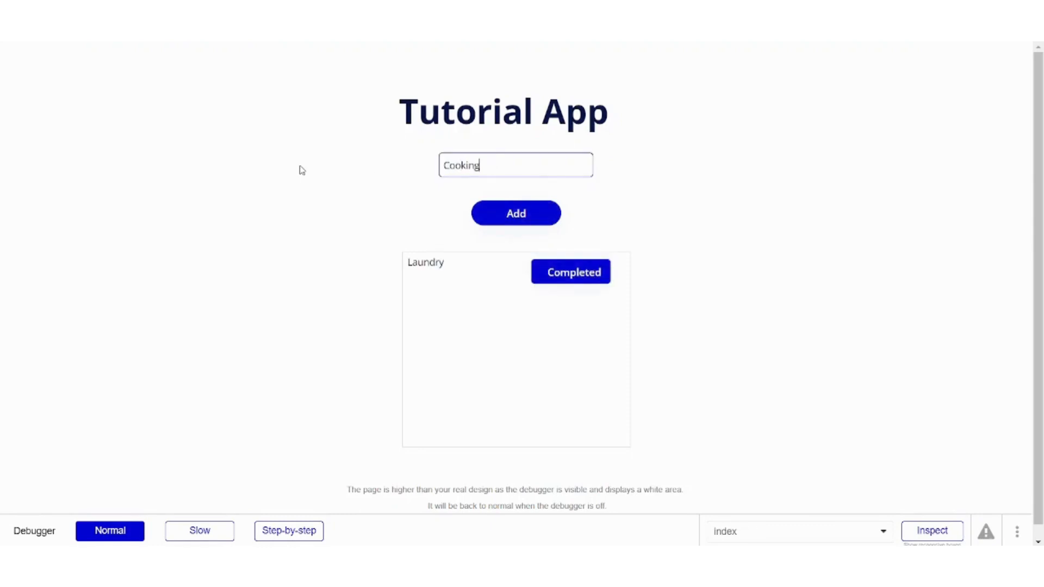
click(482, 212)
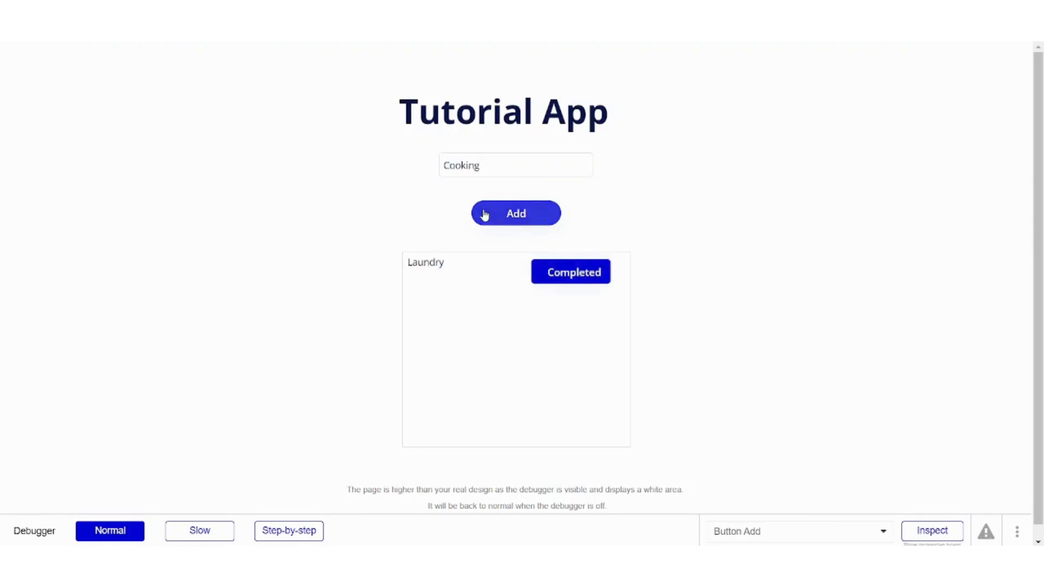
Add a third to-do item "Children's HW", then mark the Laundry item as completed.
drag(496, 162, 189, 147)
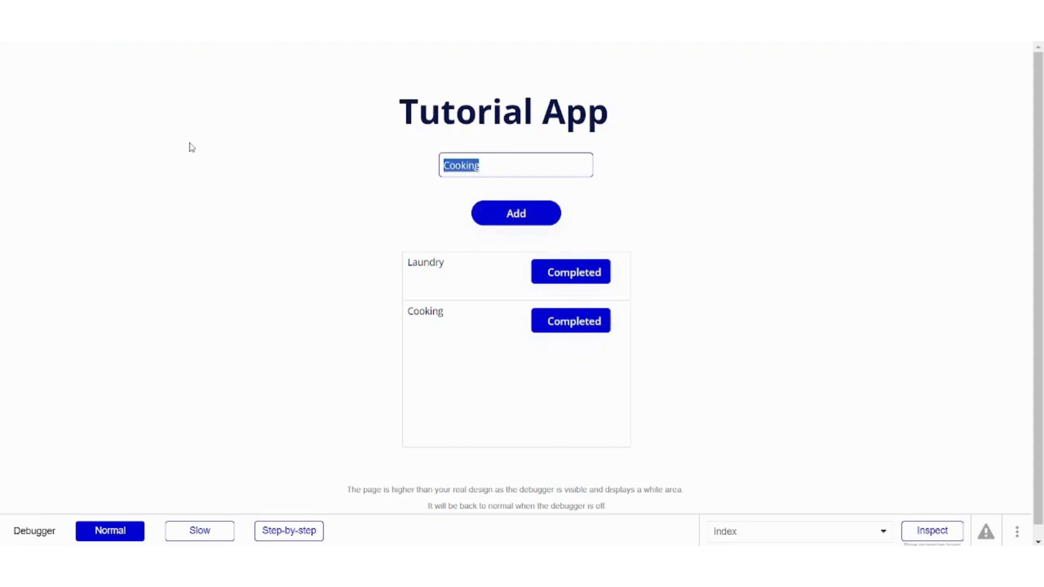
text(Childe)
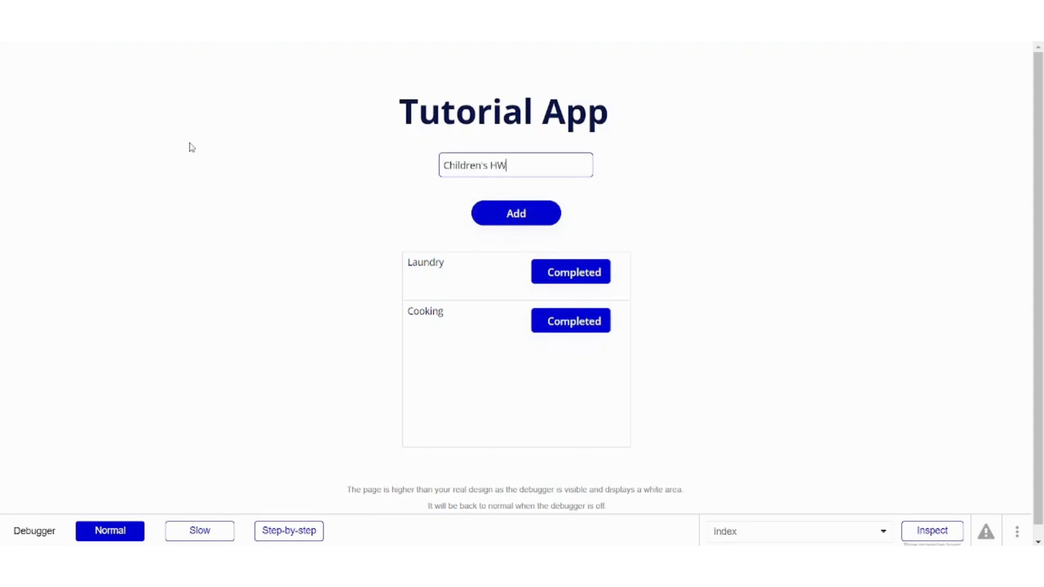
click(519, 224)
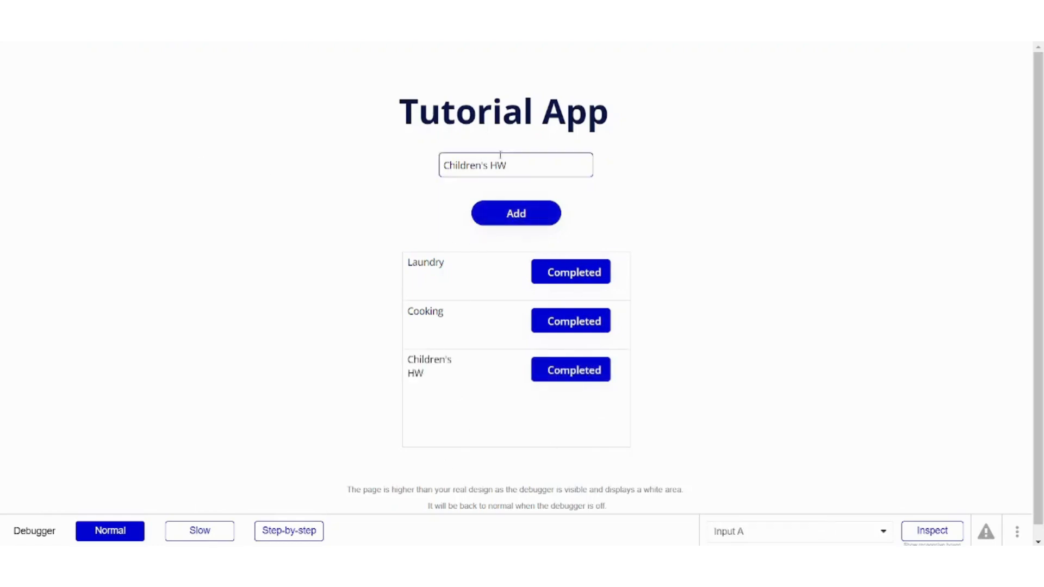
drag(545, 161, 449, 165)
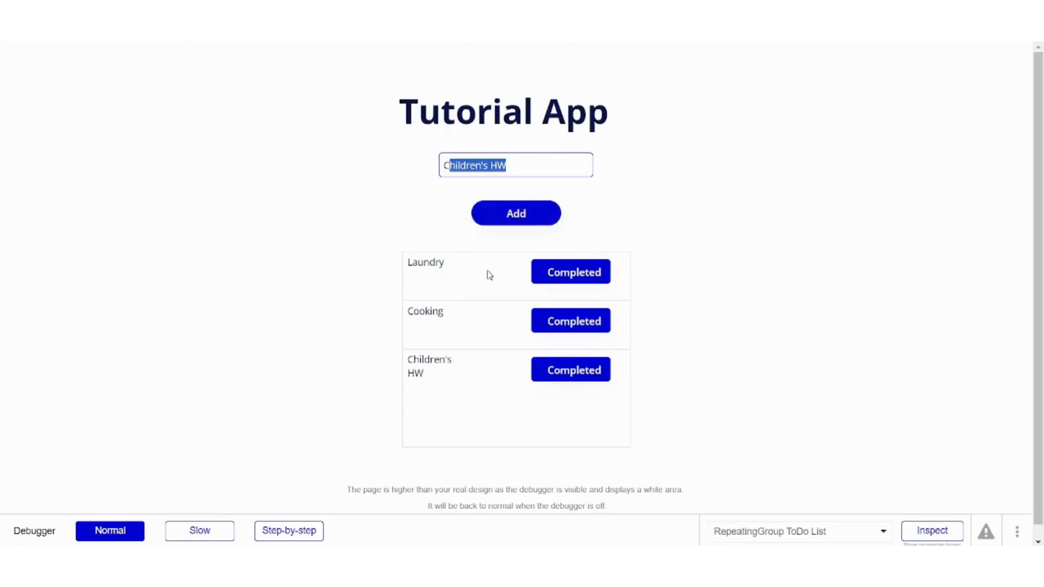
click(579, 274)
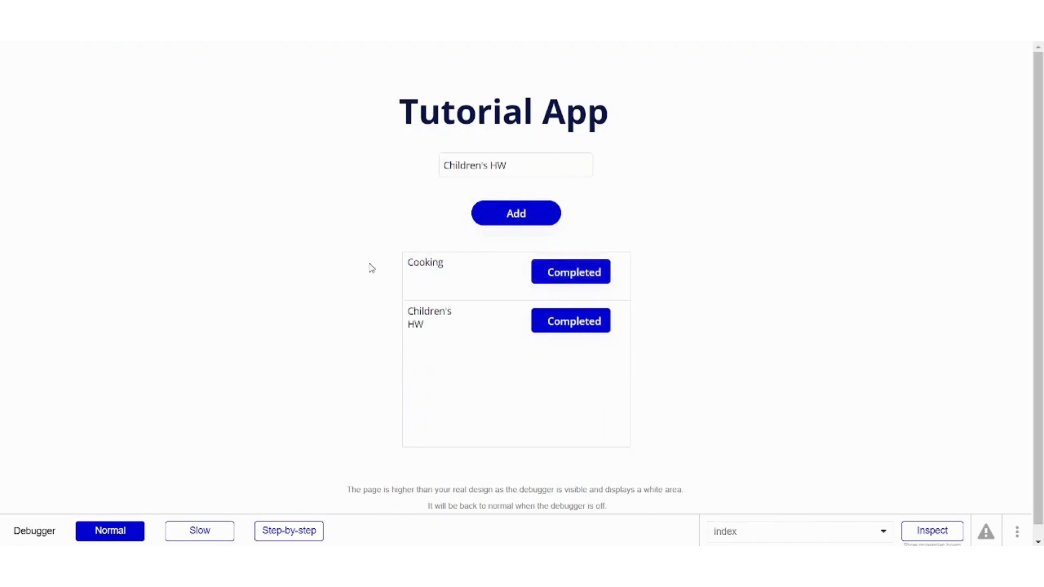